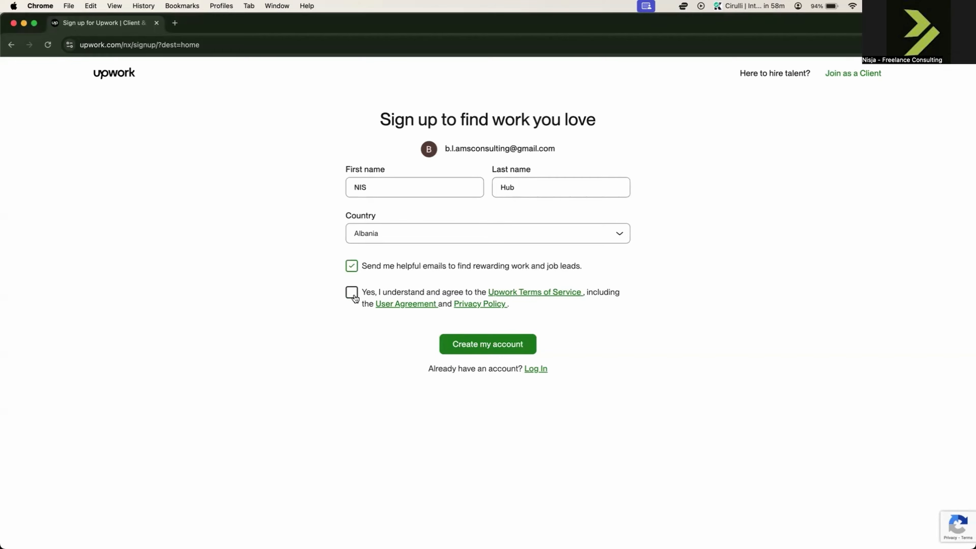
- Agree to the Upwork Terms of Service, create the account, and get started with the profile
{"action": "left_click", "coordinate": [352, 293]}
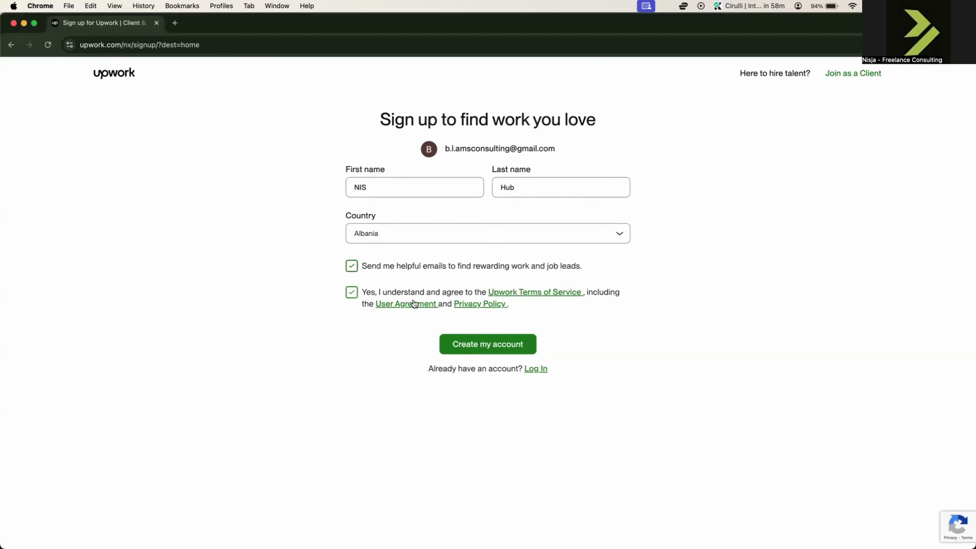
{"action": "left_click", "coordinate": [494, 346]}
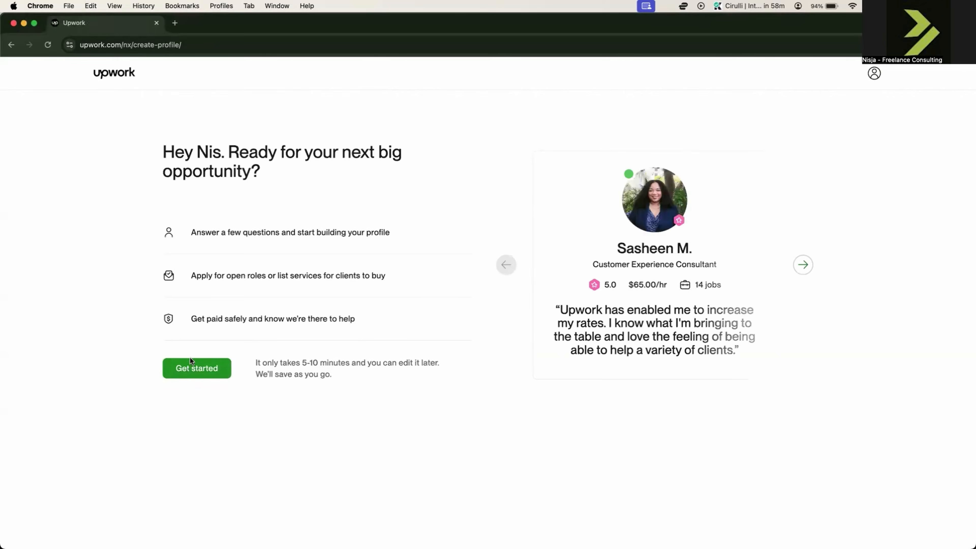
{"action": "left_click", "coordinate": [189, 370]}
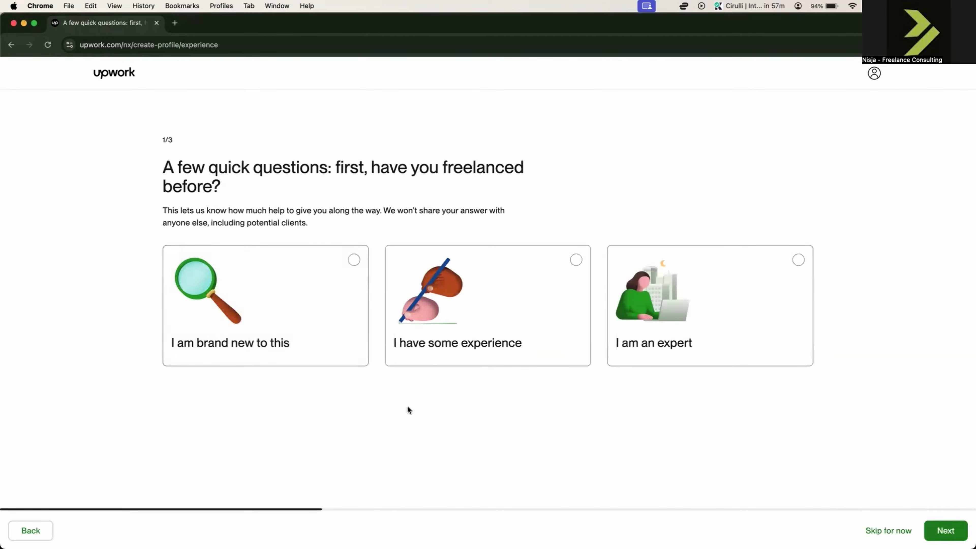
- Answer the freelancing questions with "I am brand new to this" and the goal "To earn my main income"
{"action": "mouse_move", "coordinate": [680, 538]}
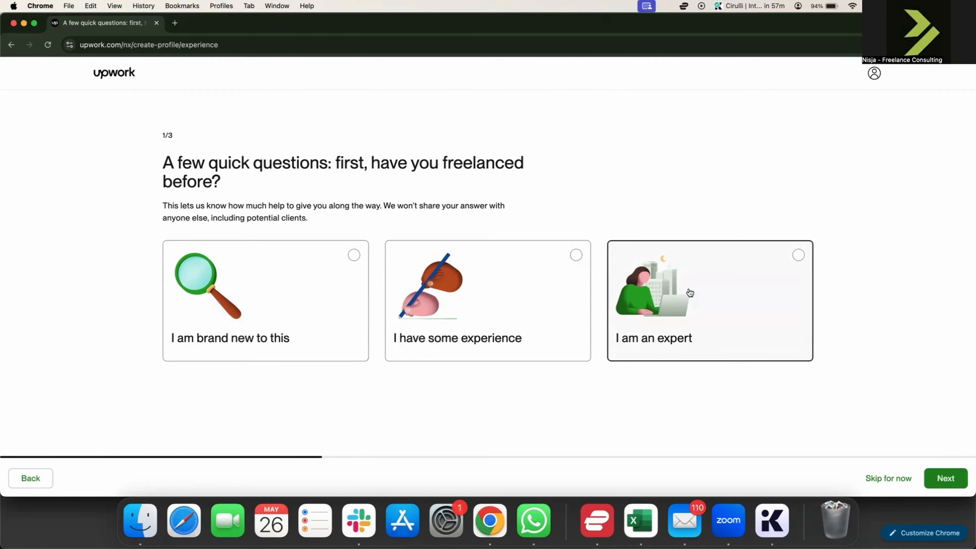
{"action": "left_click", "coordinate": [295, 282]}
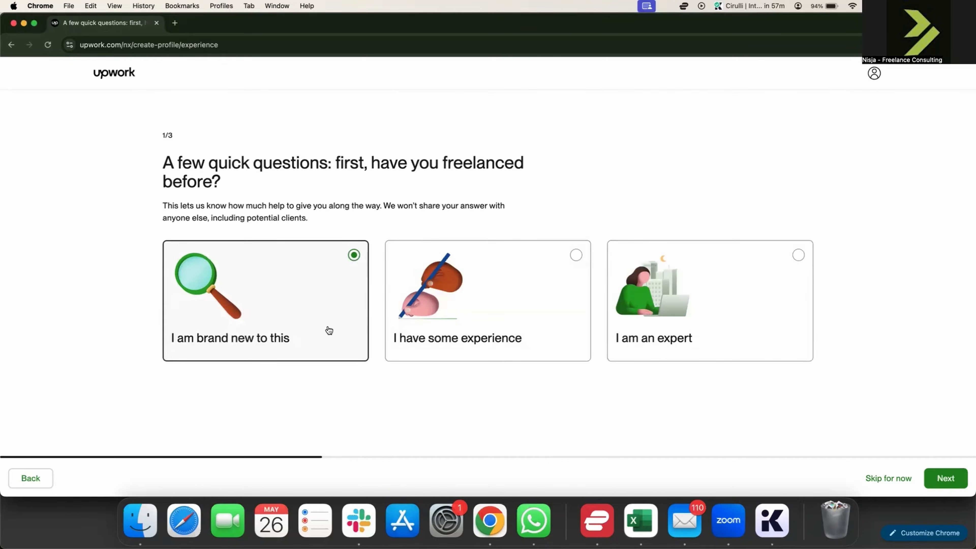
{"action": "left_click", "coordinate": [944, 478]}
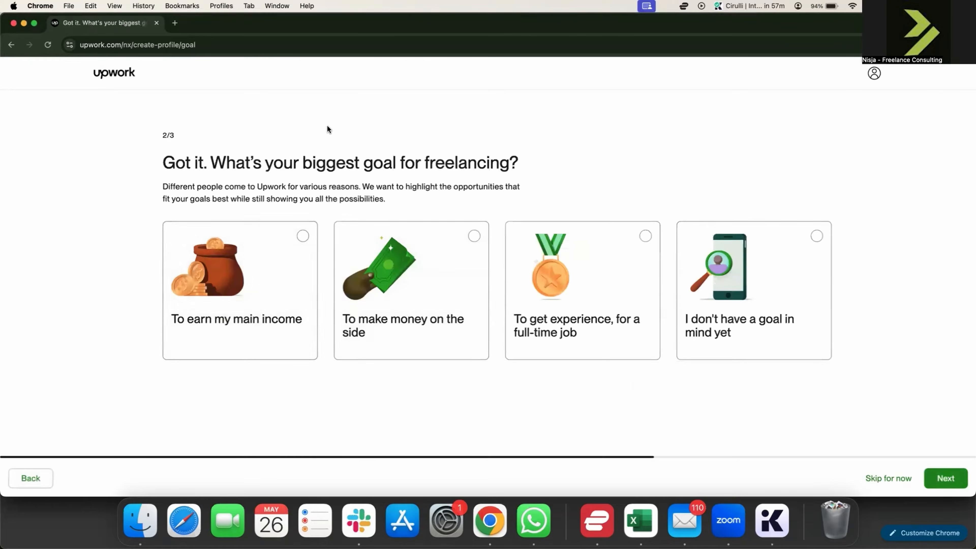
{"action": "left_click", "coordinate": [280, 276]}
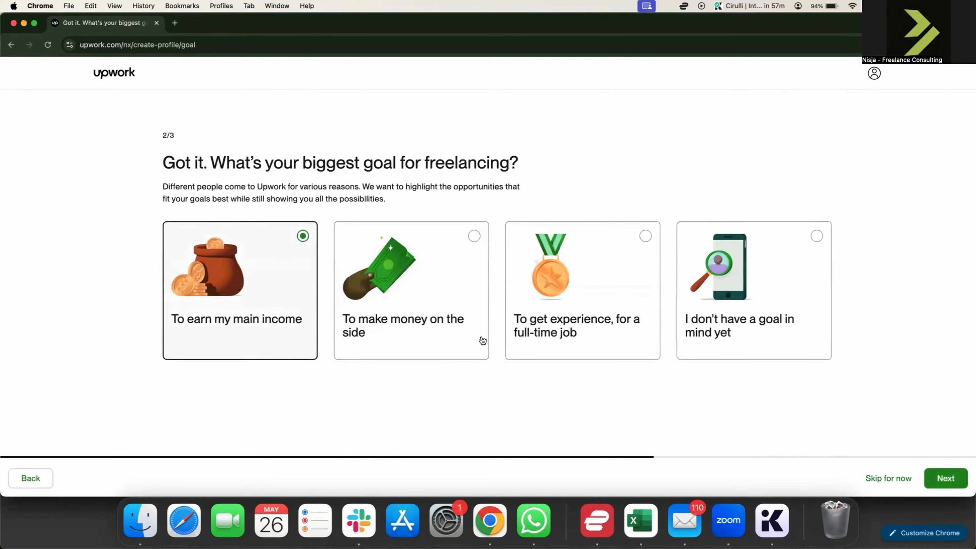
{"action": "left_click", "coordinate": [937, 479]}
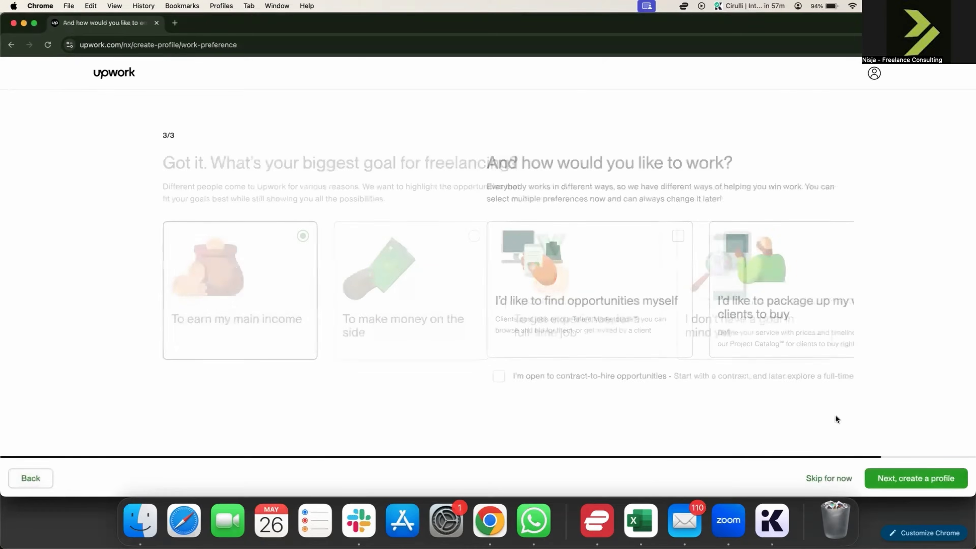
- Choose to find opportunities yourself, accept contract-to-hire opportunities, and opt to fill out the profile manually
{"action": "left_click", "coordinate": [354, 240]}
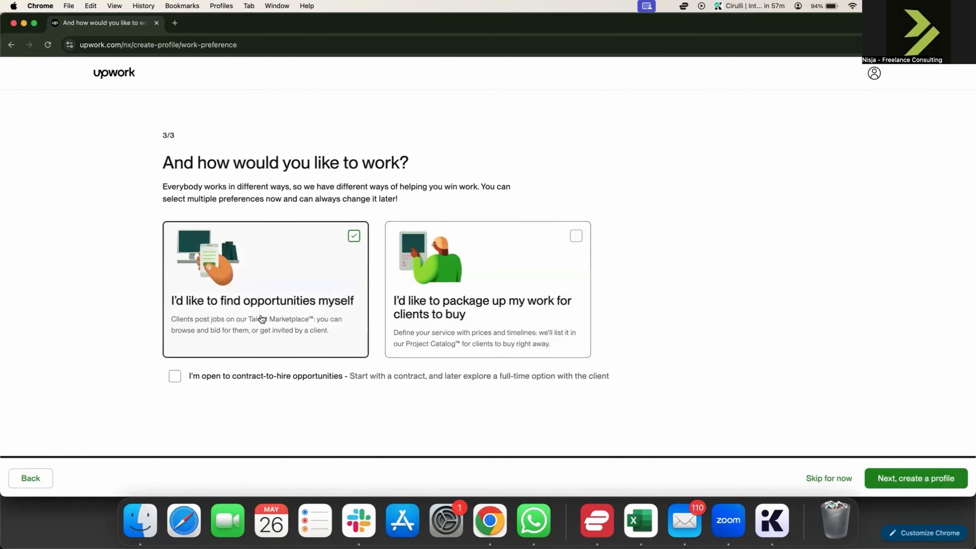
{"action": "left_click", "coordinate": [175, 375]}
{"action": "left_click", "coordinate": [896, 486]}
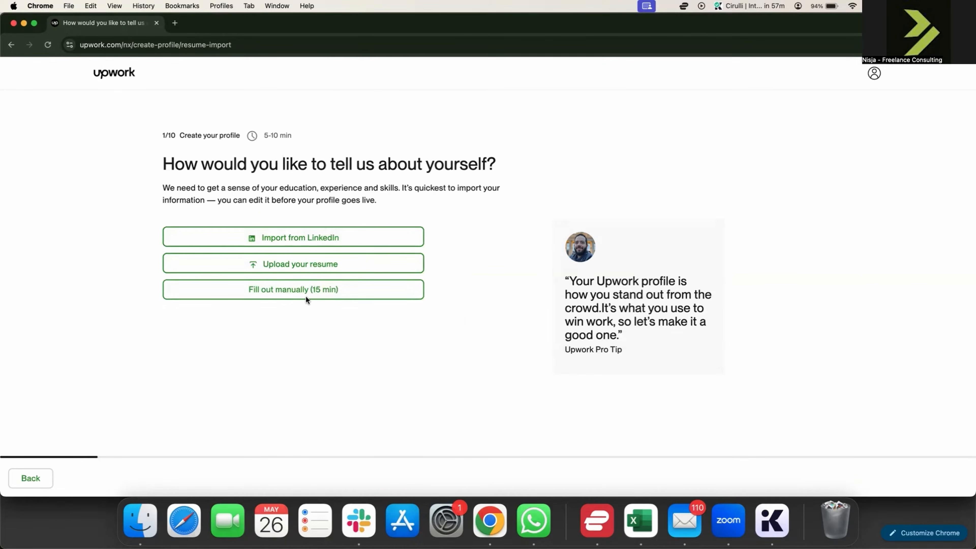
{"action": "left_click", "coordinate": [273, 291]}
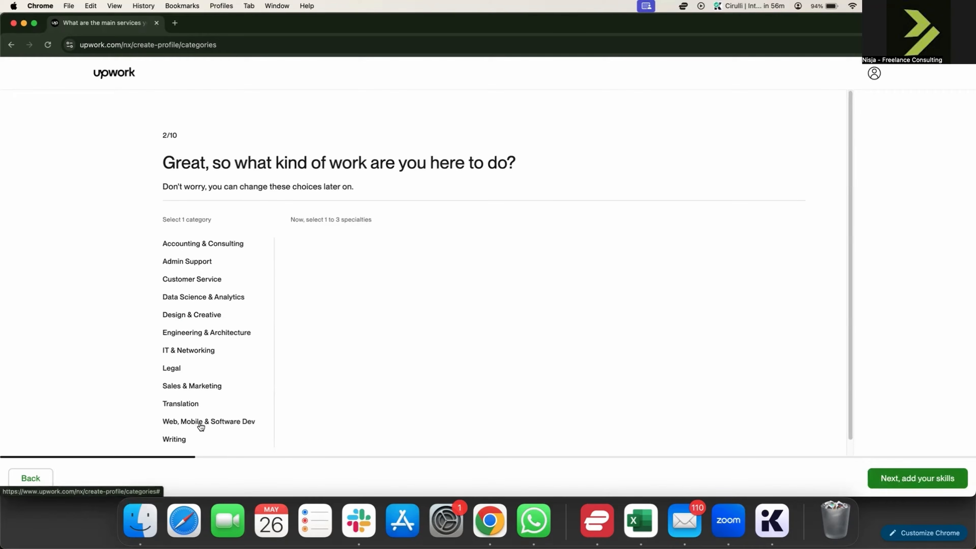
- Review the specialties under Design & Creative, Web, Mobile & Software Dev, Admin Support, Accounting & Consulting, and Sales & Marketing
{"action": "left_click", "coordinate": [195, 315]}
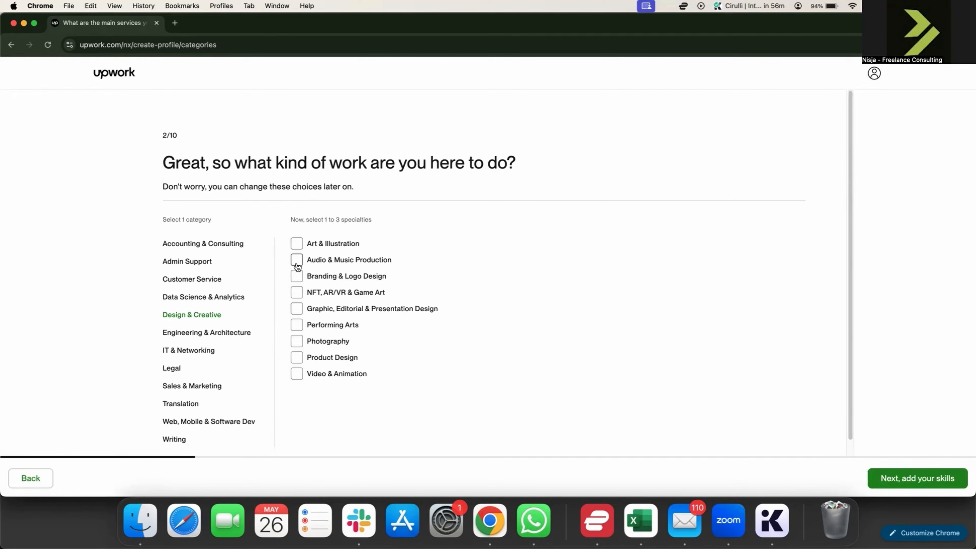
{"action": "left_click", "coordinate": [205, 423]}
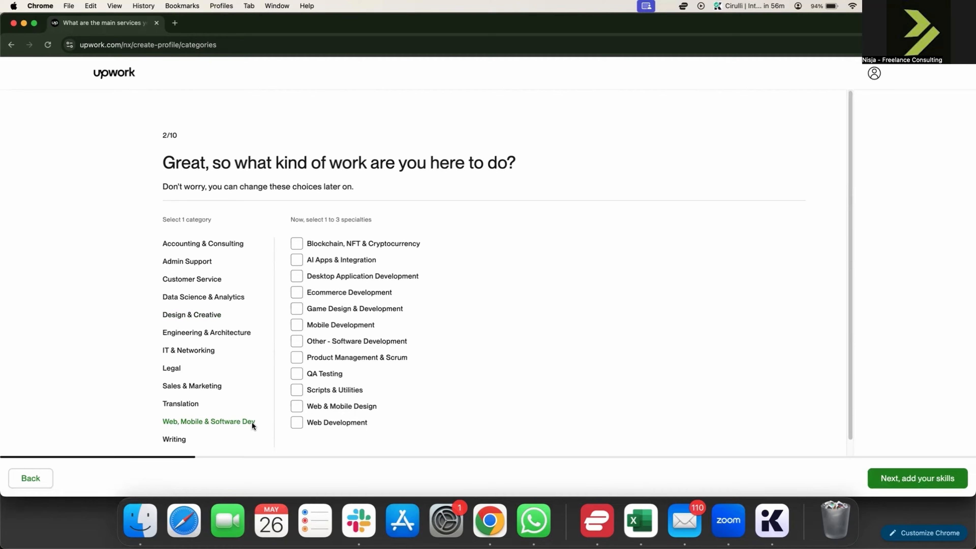
{"action": "left_click", "coordinate": [197, 264]}
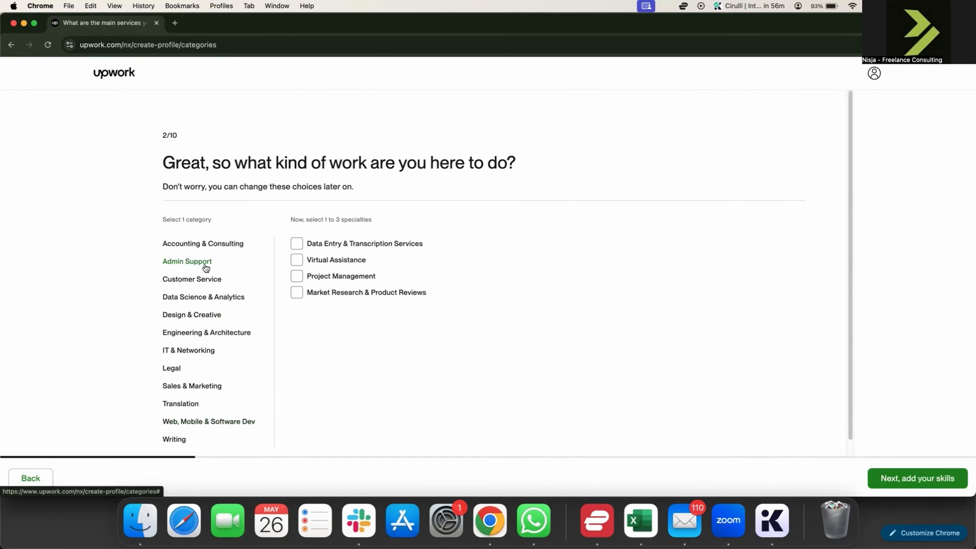
{"action": "left_click", "coordinate": [215, 248]}
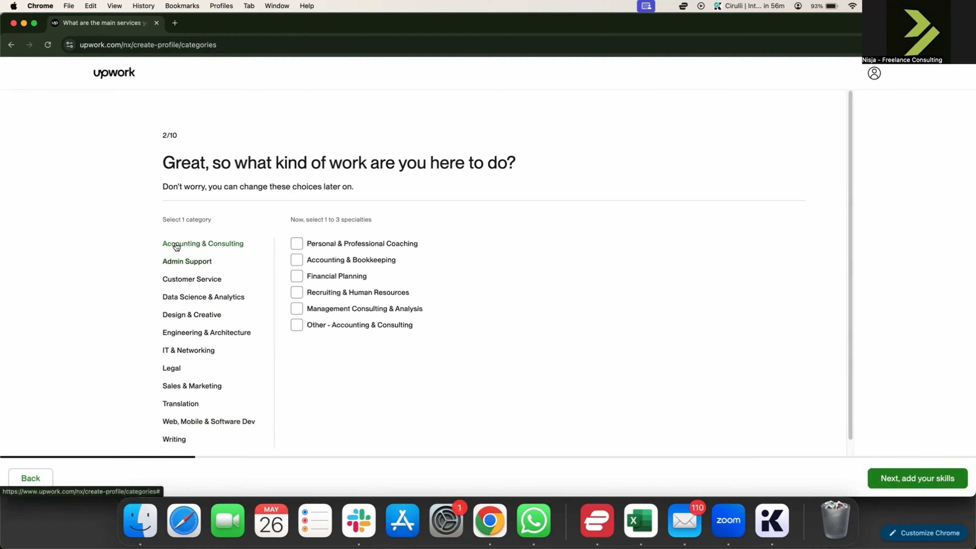
{"action": "left_click", "coordinate": [196, 389]}
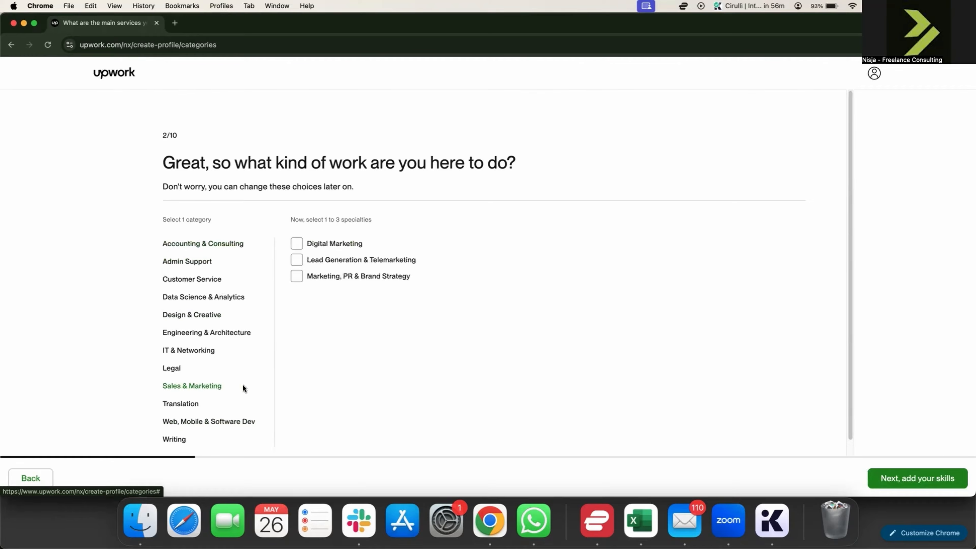
- Select the Admin Support specialties Virtual Assistance, Project Management, and Market Research & Product Reviews, and proceed to skills
{"action": "left_click", "coordinate": [200, 261]}
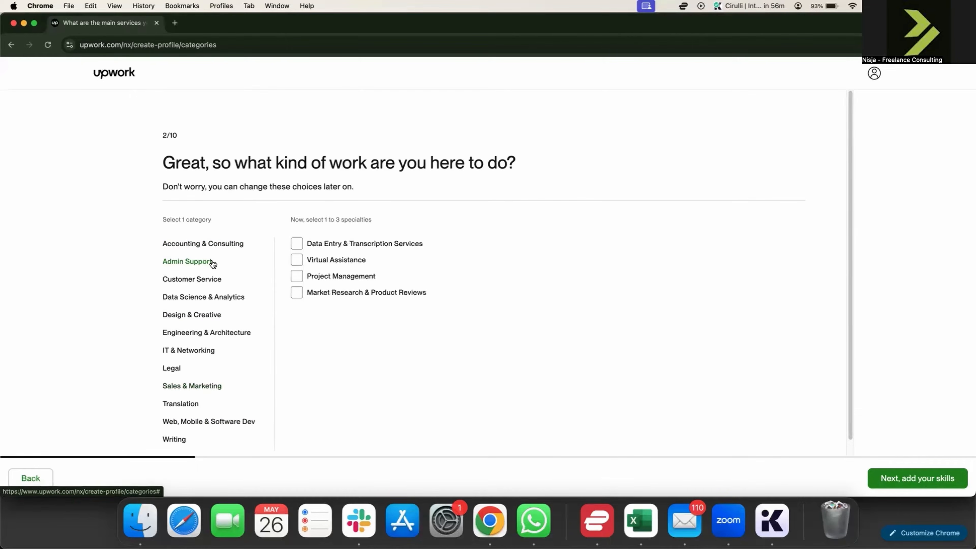
{"action": "left_click", "coordinate": [299, 265]}
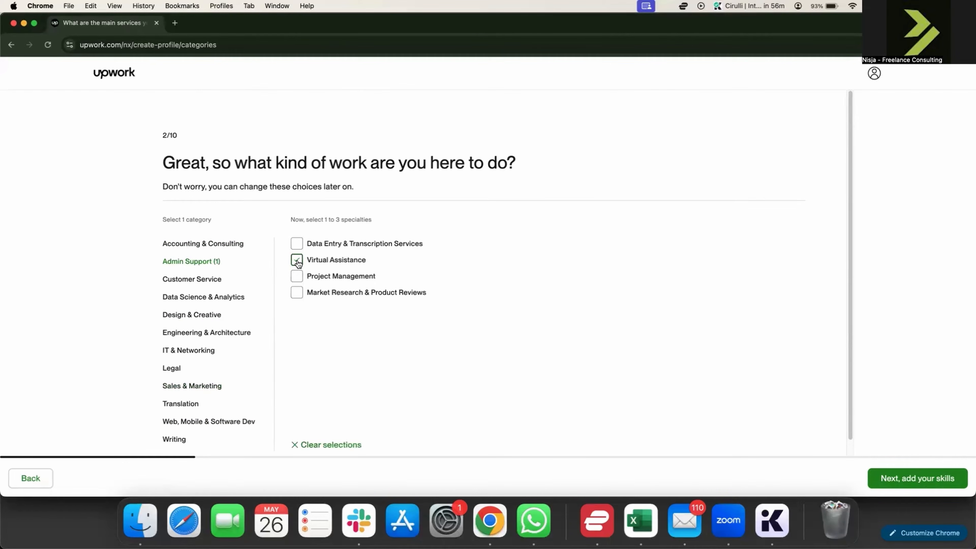
{"action": "left_click", "coordinate": [296, 276]}
{"action": "left_click", "coordinate": [296, 293]}
{"action": "left_click", "coordinate": [907, 478]}
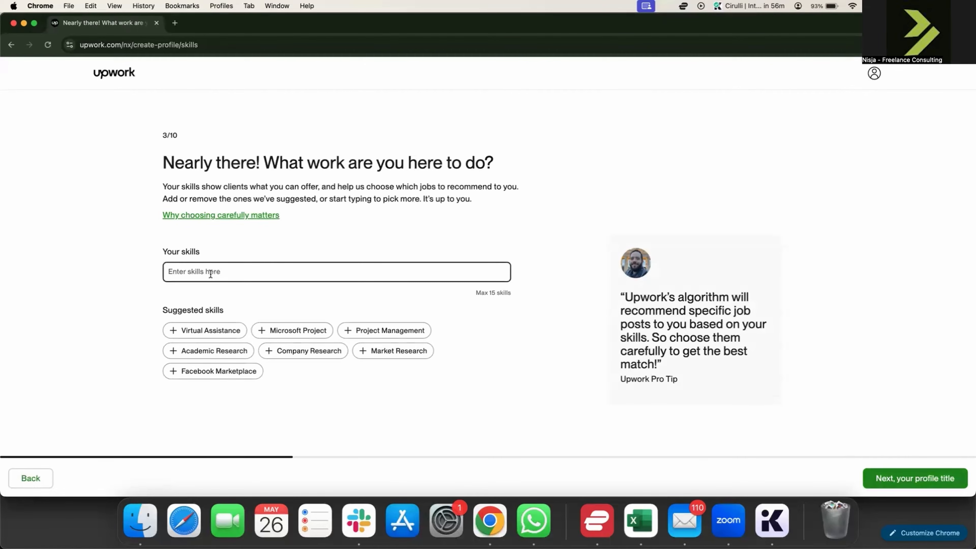
- Add the suggested skills Virtual Assistance, Project Management, Market Research, and Company Research to the profile
{"action": "left_click_drag", "start_coordinate": [160, 254], "coordinate": [195, 254]}
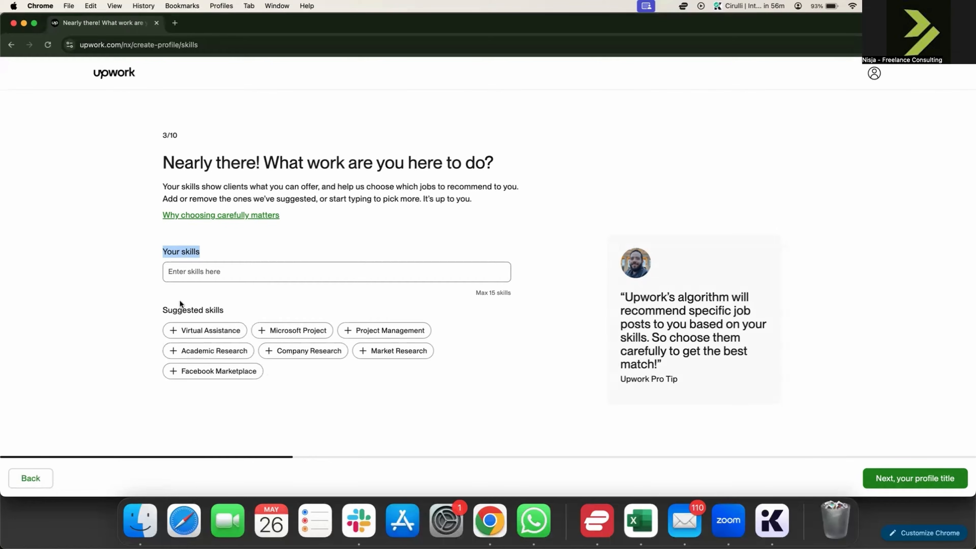
{"action": "left_click_drag", "start_coordinate": [155, 309], "coordinate": [229, 314]}
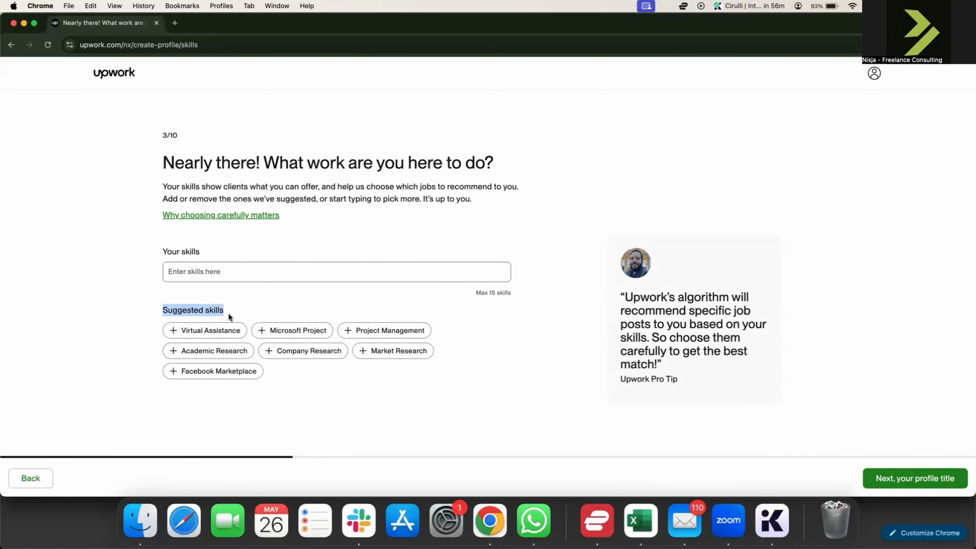
{"action": "left_click", "coordinate": [213, 336]}
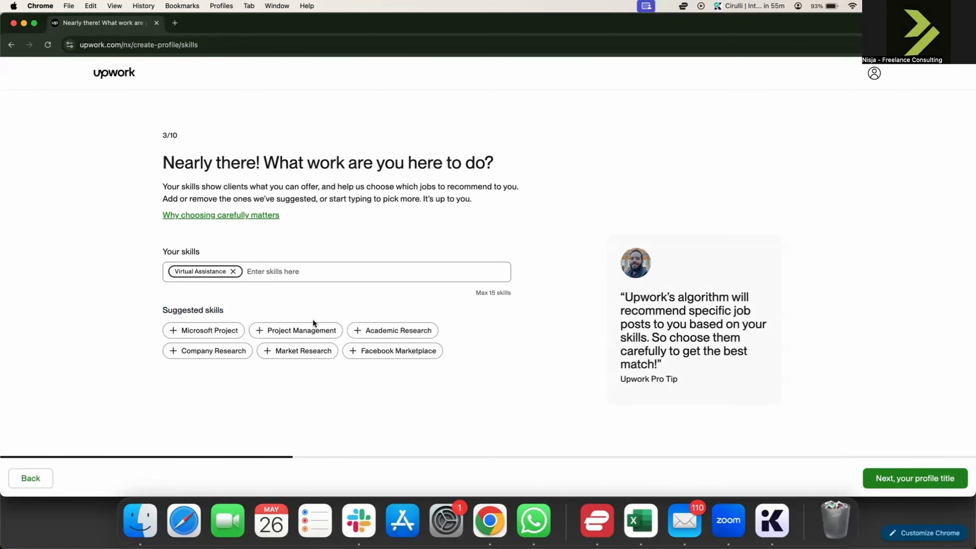
{"action": "left_click", "coordinate": [305, 330]}
{"action": "left_click", "coordinate": [184, 346]}
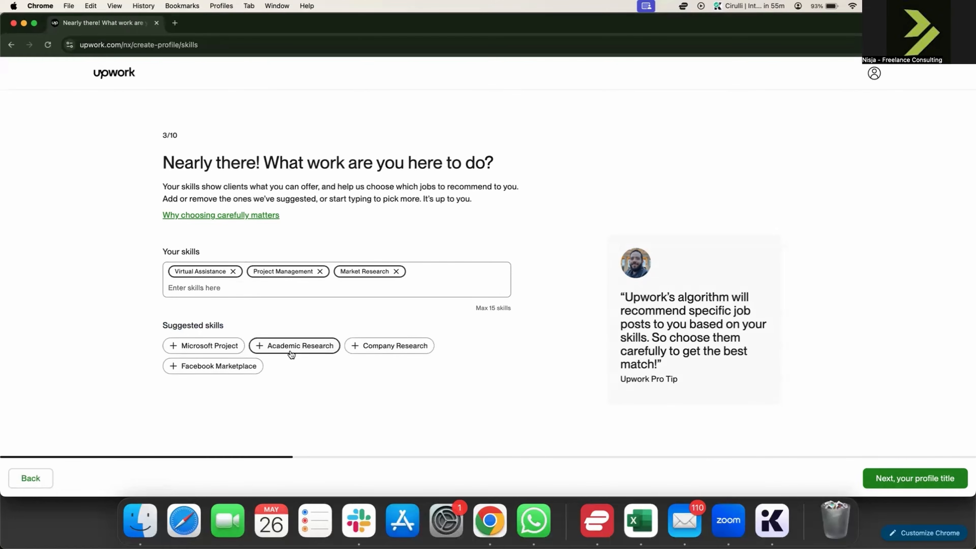
{"action": "left_click", "coordinate": [383, 347]}
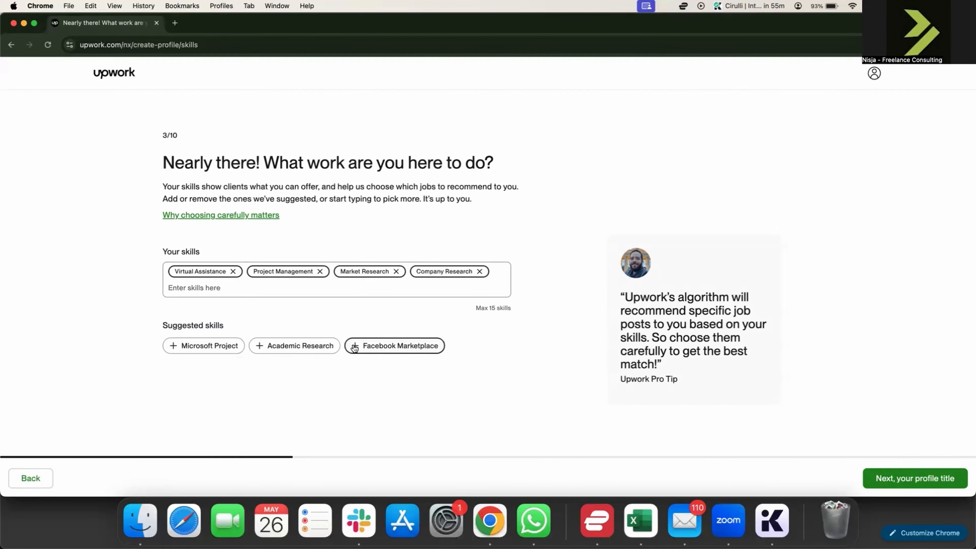
- Find and add Ecommerce as another skill, and proceed to the profile title
{"action": "left_click", "coordinate": [220, 291]}
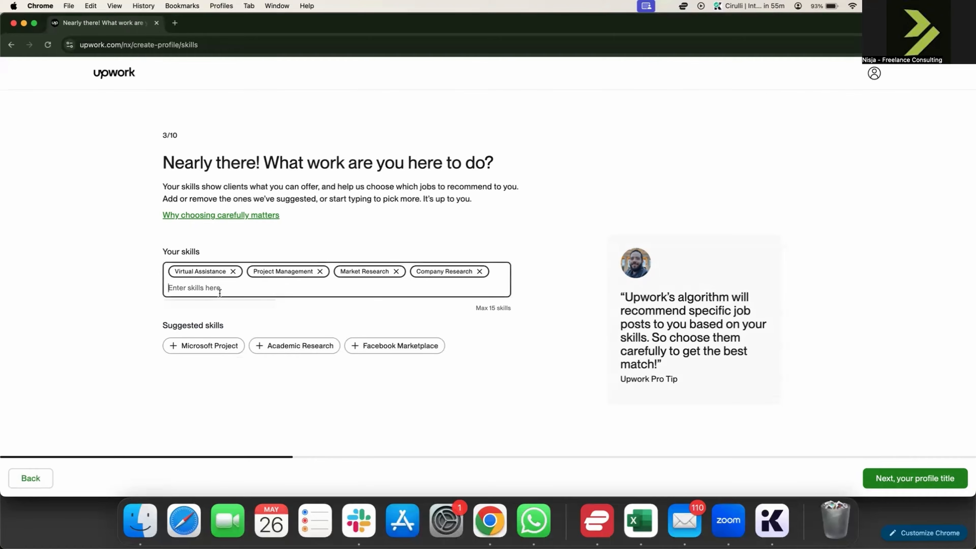
{"action": "type", "text": "ecommer"}
{"action": "left_click", "coordinate": [217, 311]}
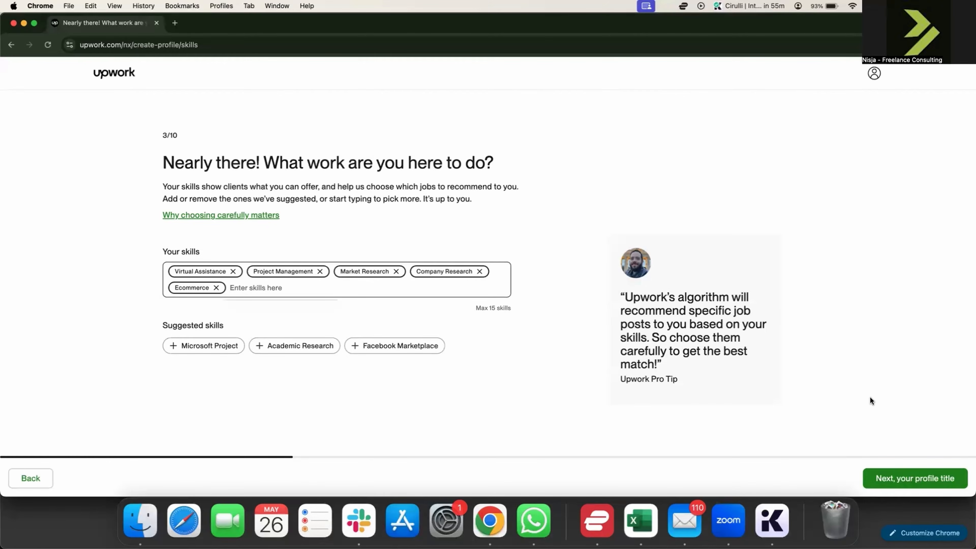
{"action": "left_click", "coordinate": [895, 479]}
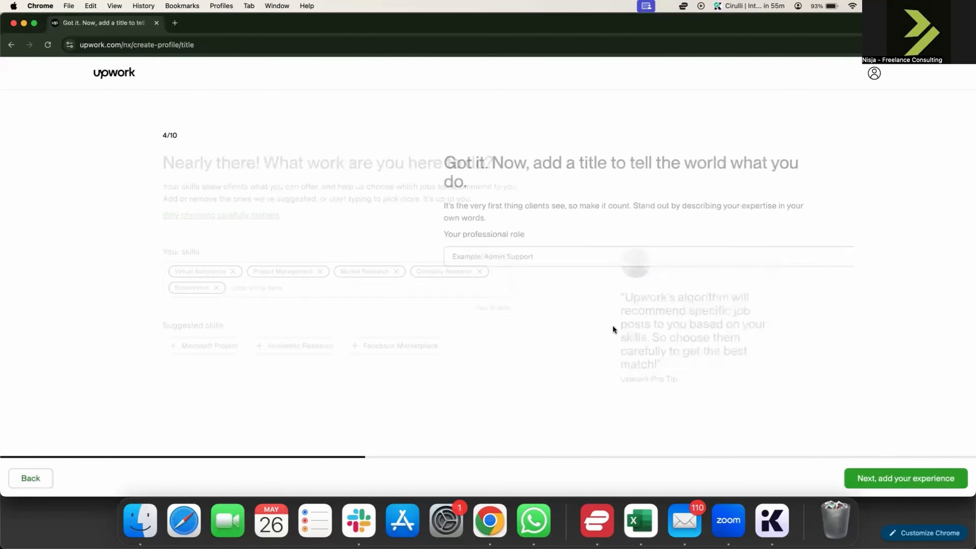
- Set the professional role to "Senior Project Manager / eCommerce Expert / Amazon Specialist" and proceed to work experience
{"action": "left_click", "coordinate": [308, 254]}
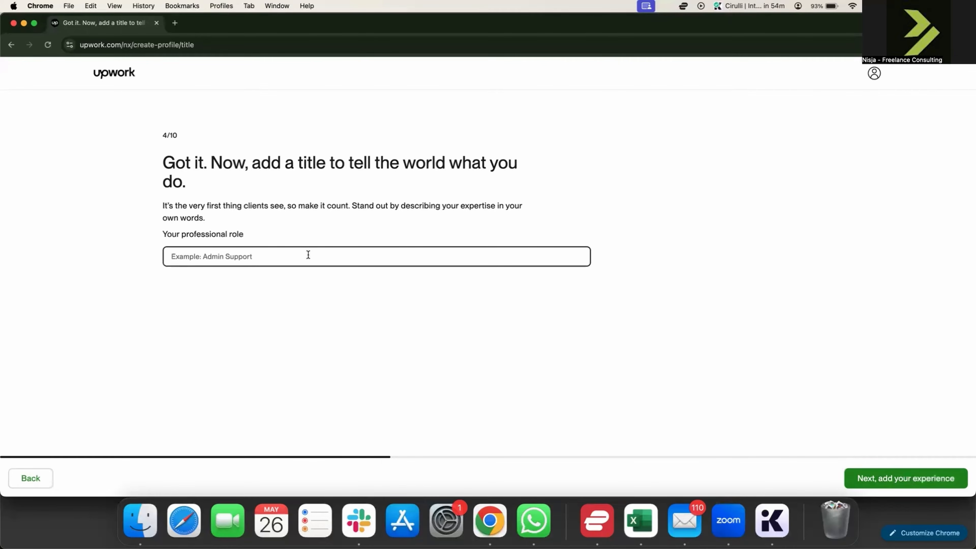
{"action": "type", "text": "S"}
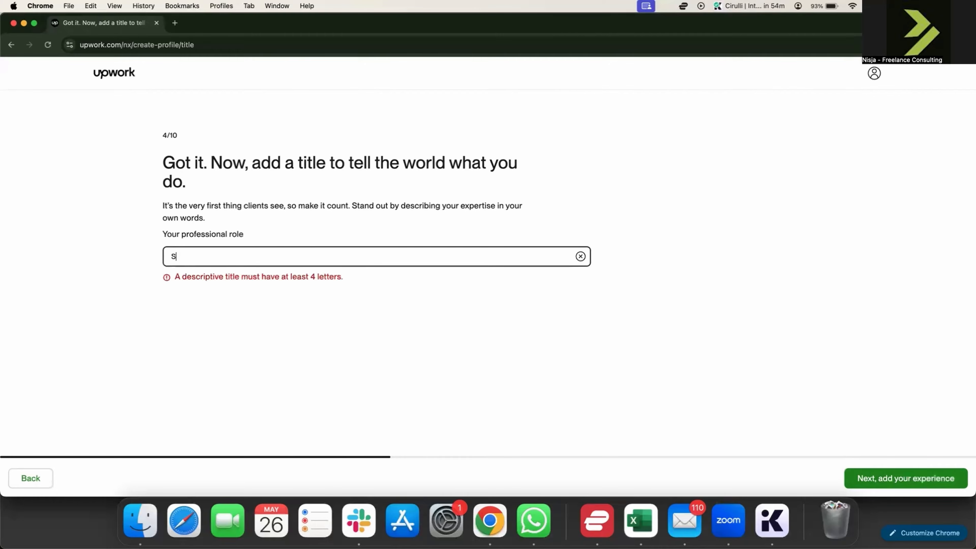
{"action": "type", "text": "enior Project Manager /"}
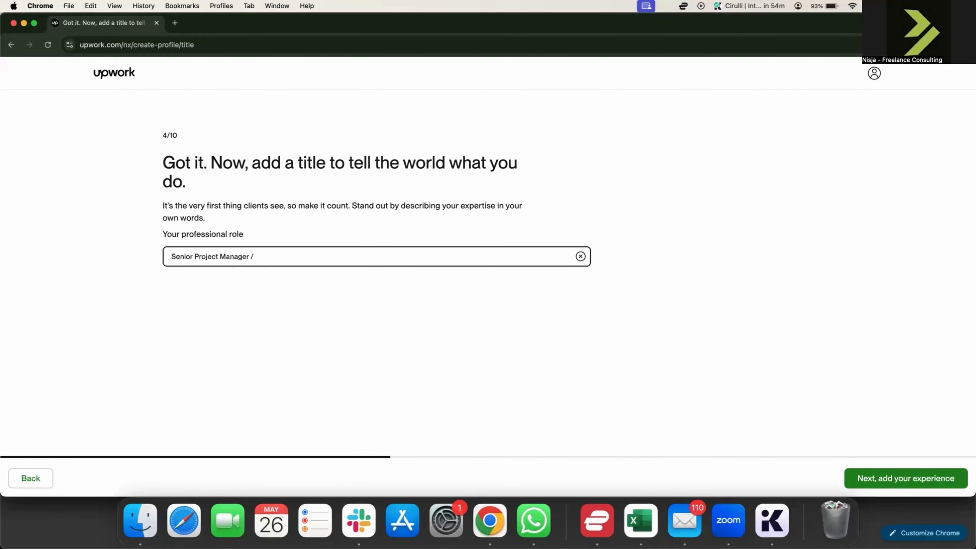
{"action": "type", "text": " eCommerce Expert / Amazon Specialist"}
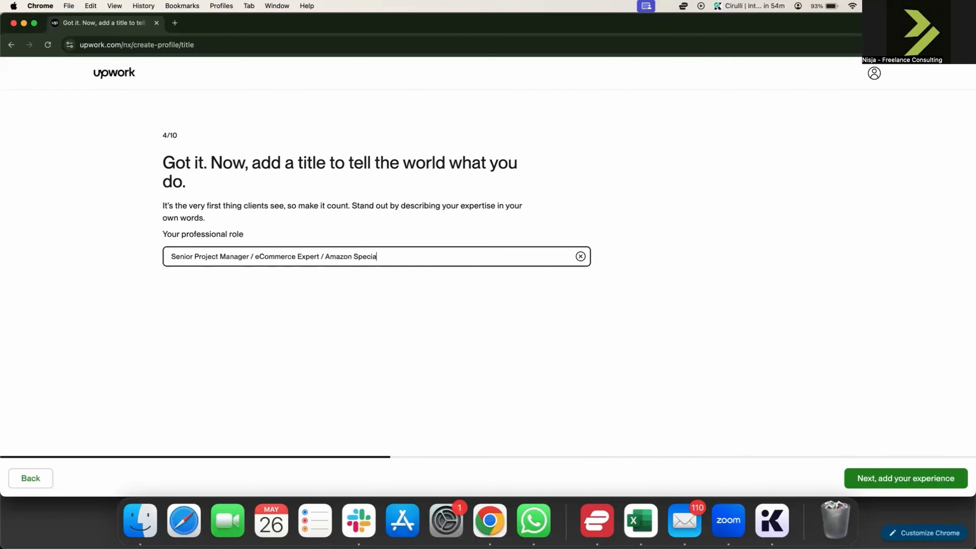
{"action": "left_click", "coordinate": [881, 480]}
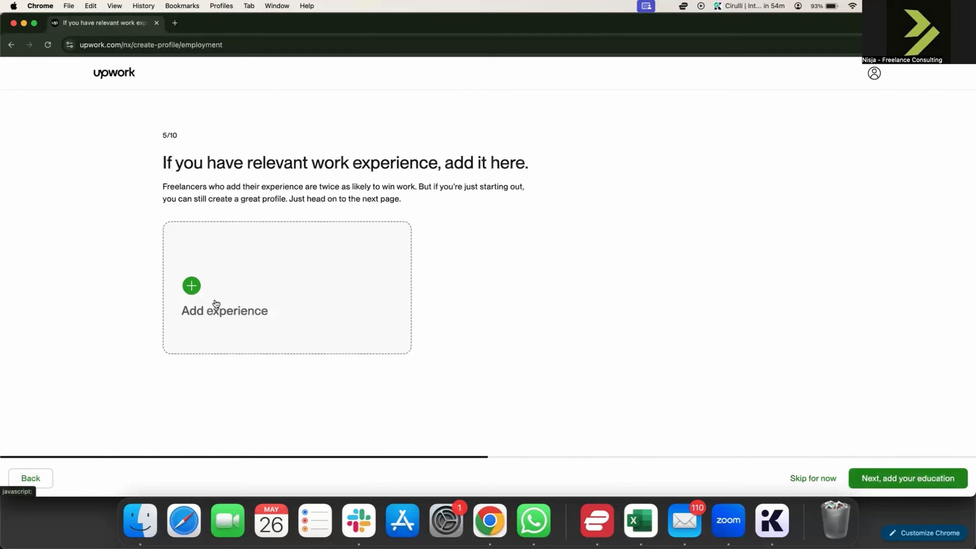
- Start a work experience entry with the title "Amazon Expert" and the company Bellavix
{"action": "left_click", "coordinate": [215, 286]}
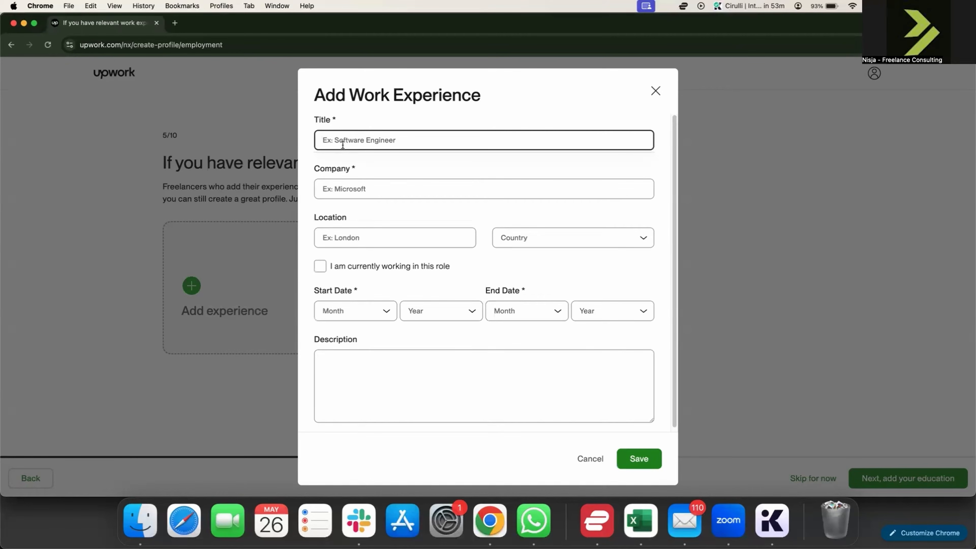
{"action": "type", "text": "eCoom"}
{"action": "key", "text": "BackSpace"}
{"action": "key", "text": "BackSpace"}
{"action": "type", "text": "mmerce Expert"}
{"action": "left_click", "coordinate": [362, 182]}
{"action": "type", "text": "Bellavix"}
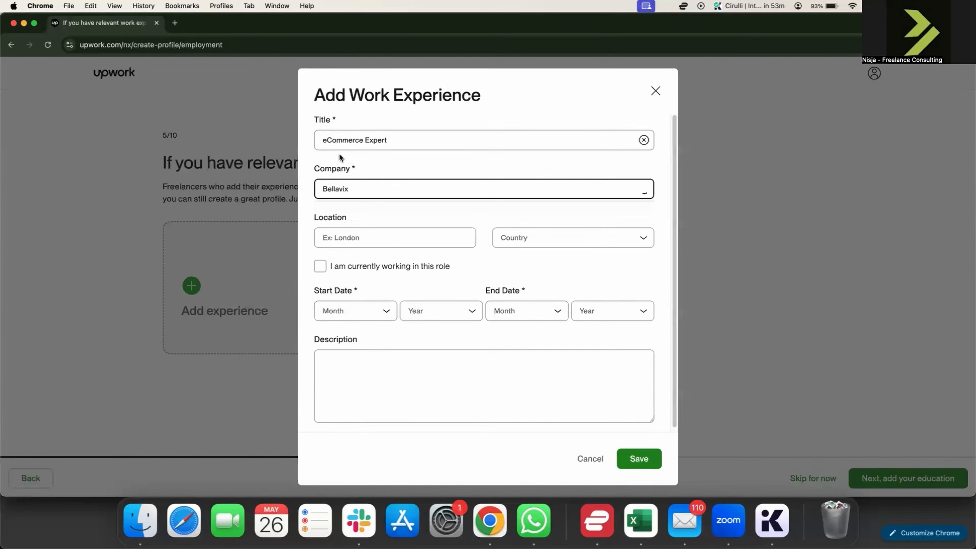
{"action": "left_click", "coordinate": [367, 141]}
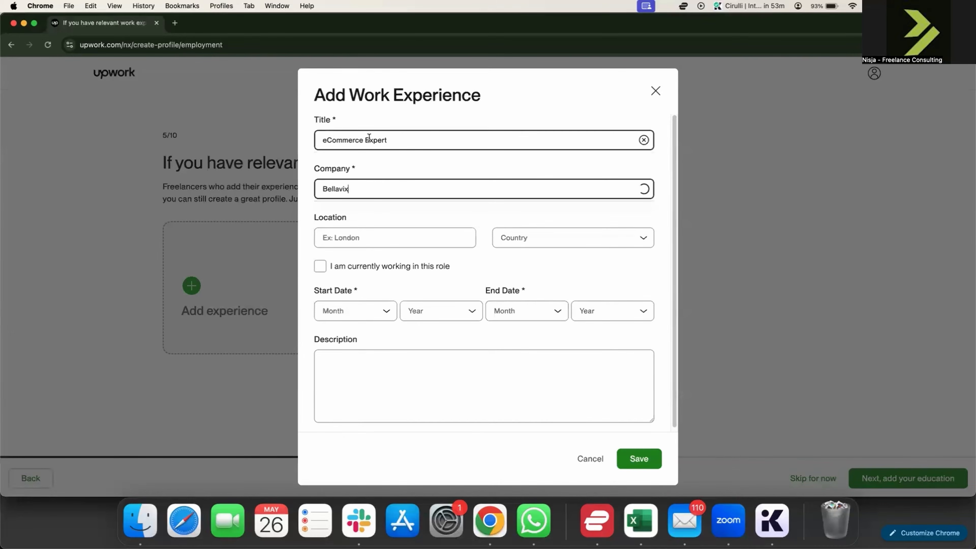
{"action": "triple_click", "coordinate": [398, 139]}
{"action": "type", "text": "A"}
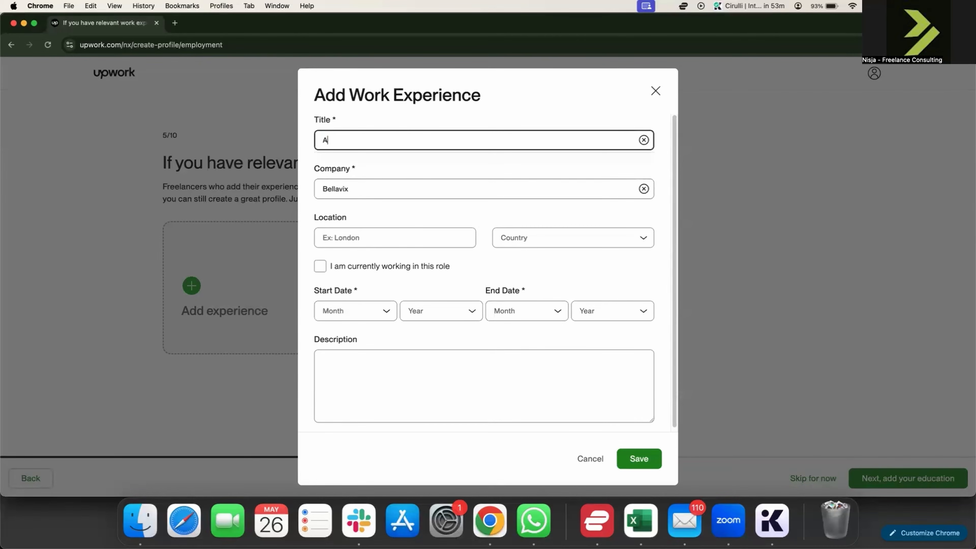
{"action": "type", "text": "mazon Expert"}
- Set the work experience location to Prishtina, Kosovo
{"action": "left_click", "coordinate": [366, 240]}
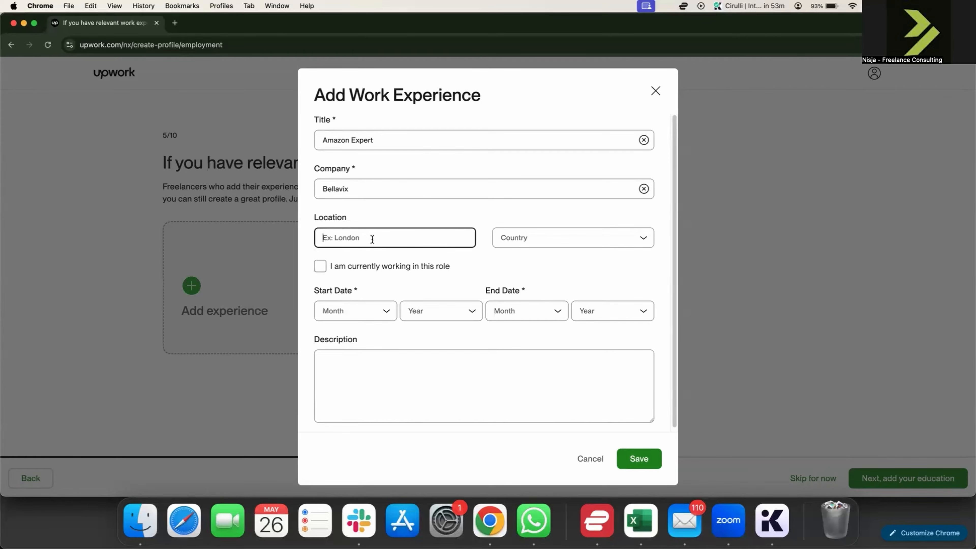
{"action": "type", "text": "Prishtina"}
{"action": "left_click", "coordinate": [522, 238]}
{"action": "type", "text": "koso"}
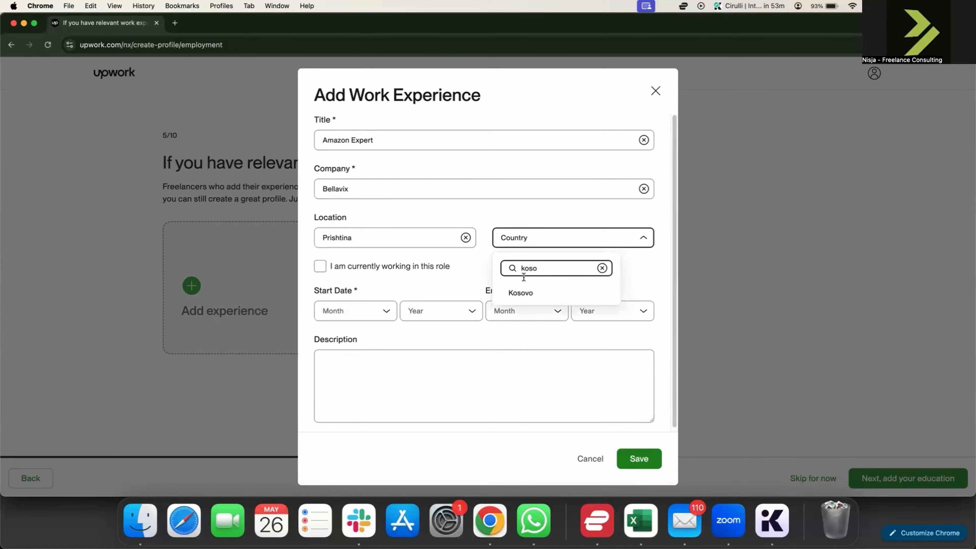
{"action": "left_click", "coordinate": [521, 290]}
- Date the role from October 2022 to April 2024, and save the entry to proceed to education
{"action": "left_click", "coordinate": [347, 311]}
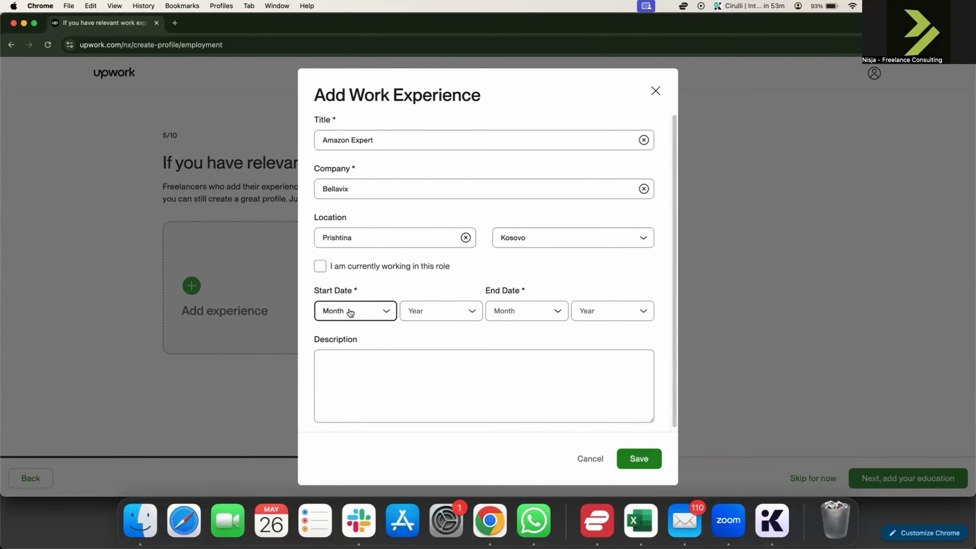
{"action": "left_click", "coordinate": [347, 459]}
{"action": "left_click", "coordinate": [415, 310]}
{"action": "left_click", "coordinate": [456, 419]}
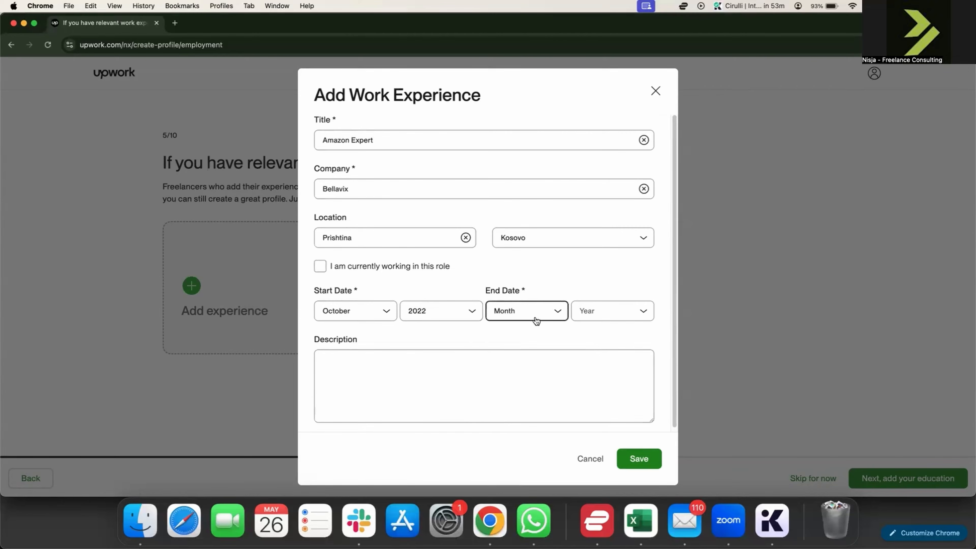
{"action": "left_click", "coordinate": [528, 311]}
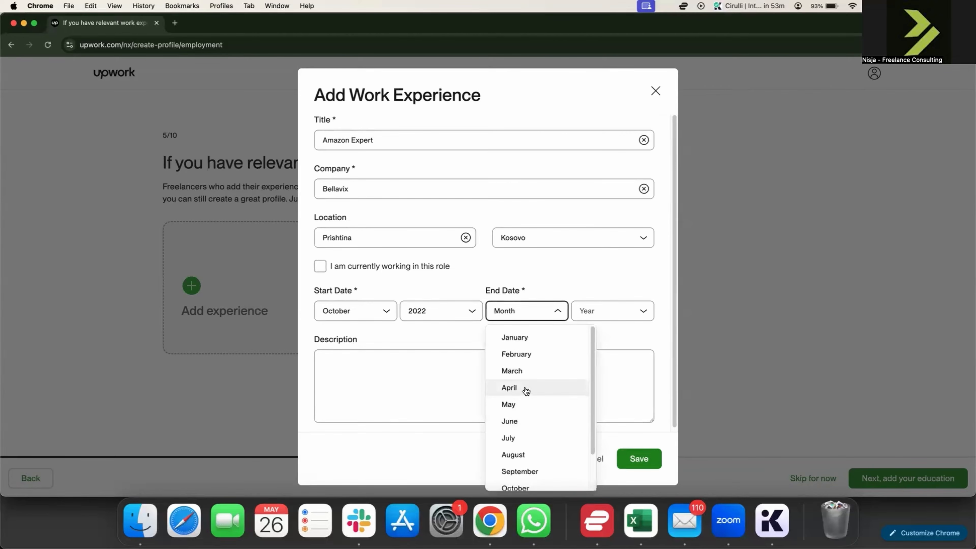
{"action": "left_click", "coordinate": [511, 387]}
{"action": "left_click", "coordinate": [599, 313]}
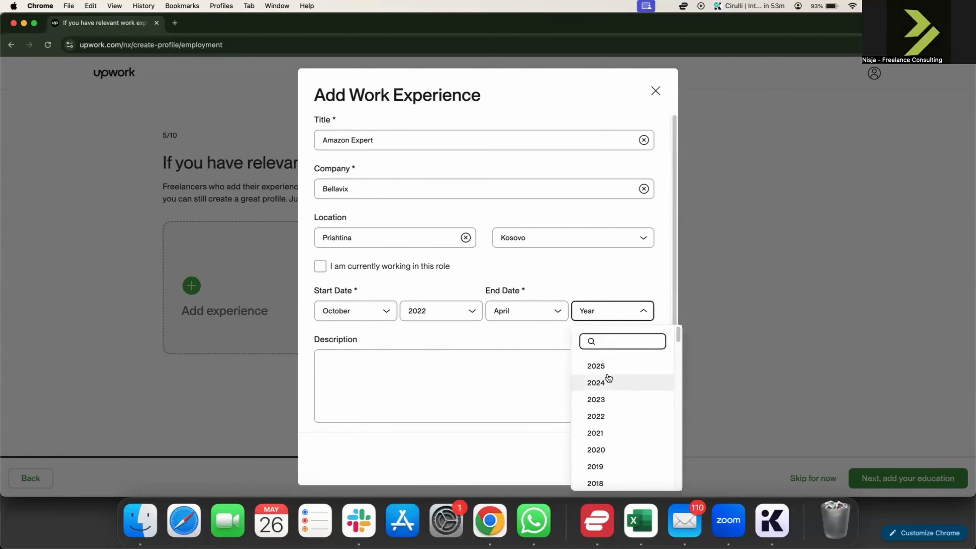
{"action": "left_click", "coordinate": [599, 383]}
{"action": "left_click", "coordinate": [638, 458]}
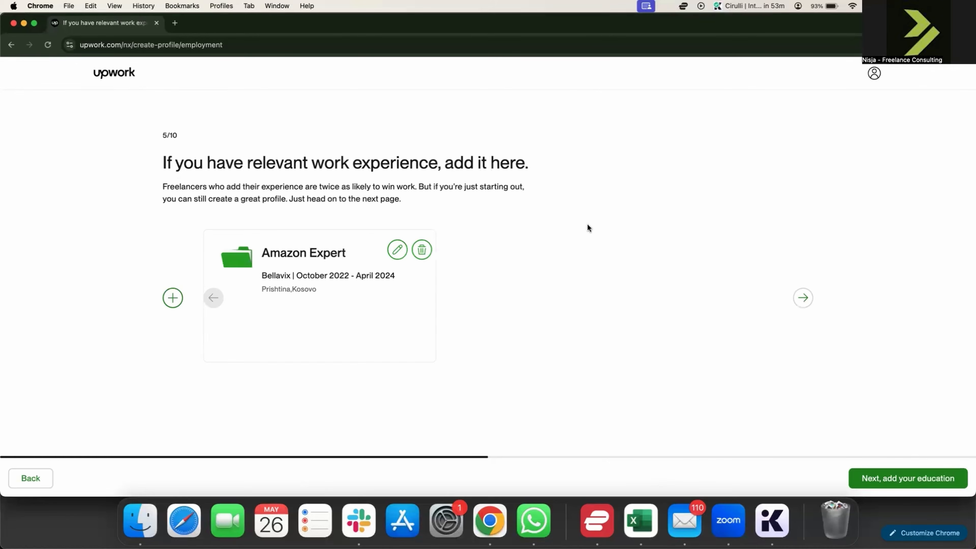
{"action": "left_click", "coordinate": [898, 482]}
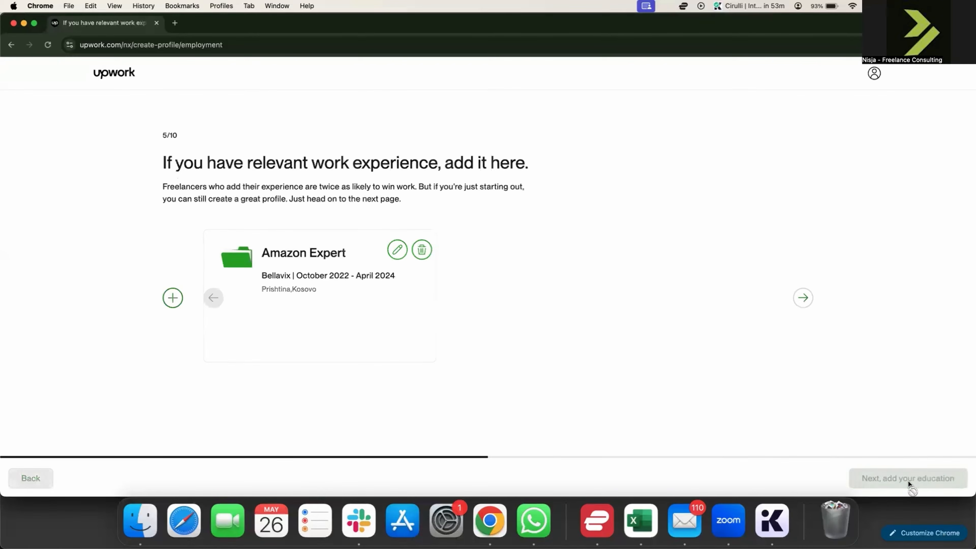
- Start an education entry with University of Prishtina as the school
{"action": "left_click", "coordinate": [221, 273]}
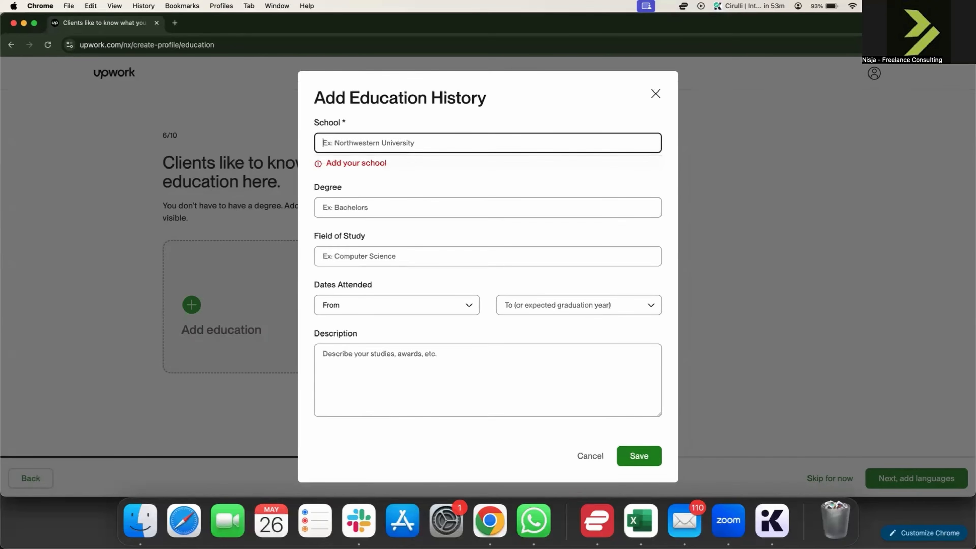
{"action": "type", "text": "Univerisyt of"}
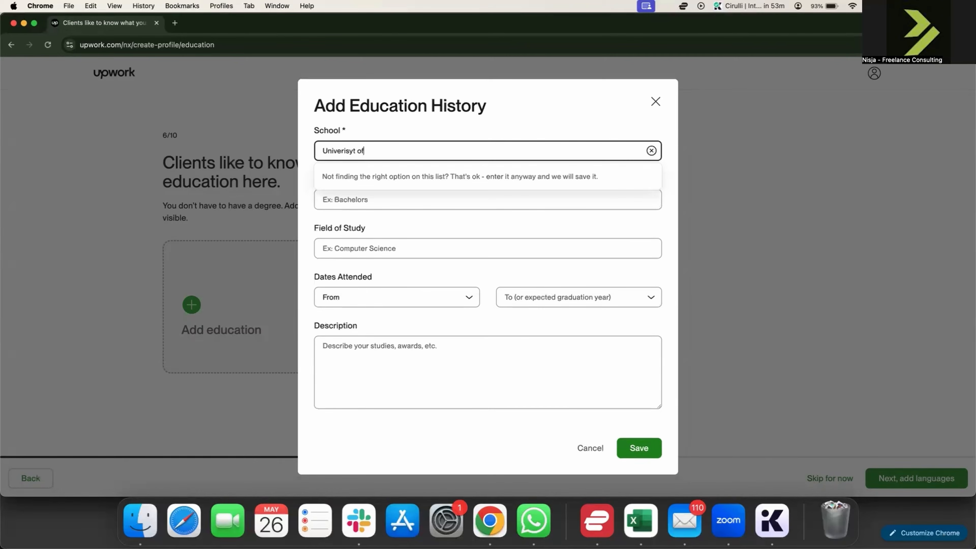
{"action": "type", "text": " Prishtina"}
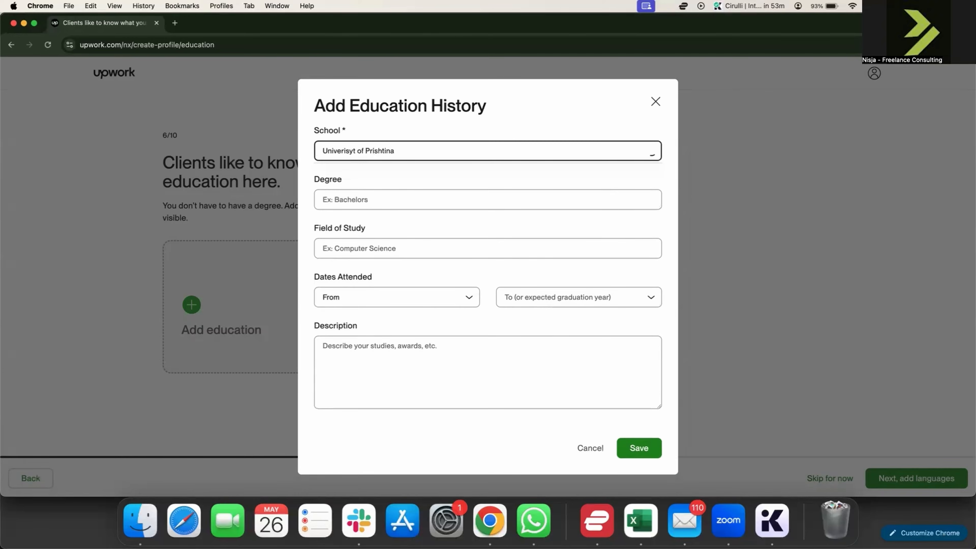
{"action": "double_click", "coordinate": [345, 152]}
{"action": "type", "text": "University"}
- Choose Associate of Arts and Sciences (AAS) as the degree in the education entry
{"action": "left_click", "coordinate": [371, 200]}
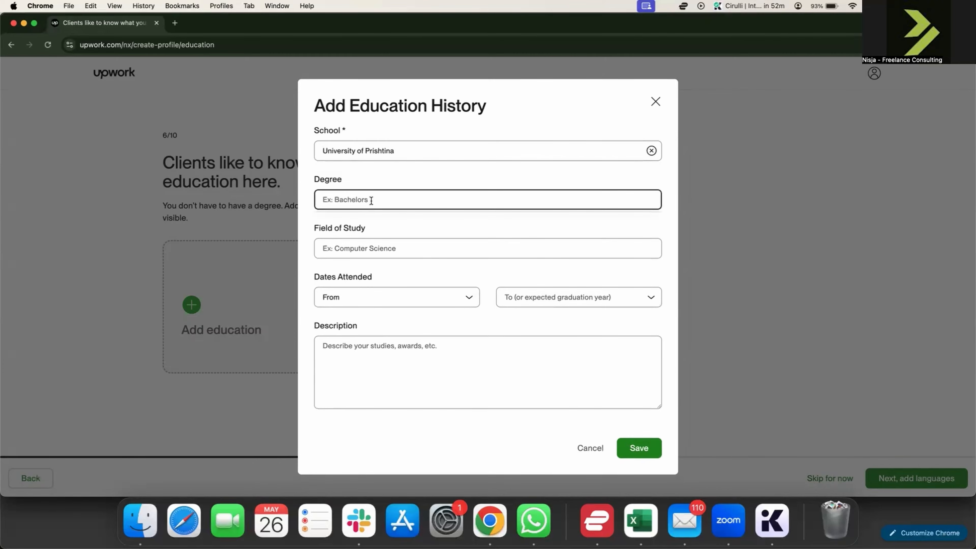
{"action": "type", "text": "A"}
{"action": "key", "text": "BackSpace"}
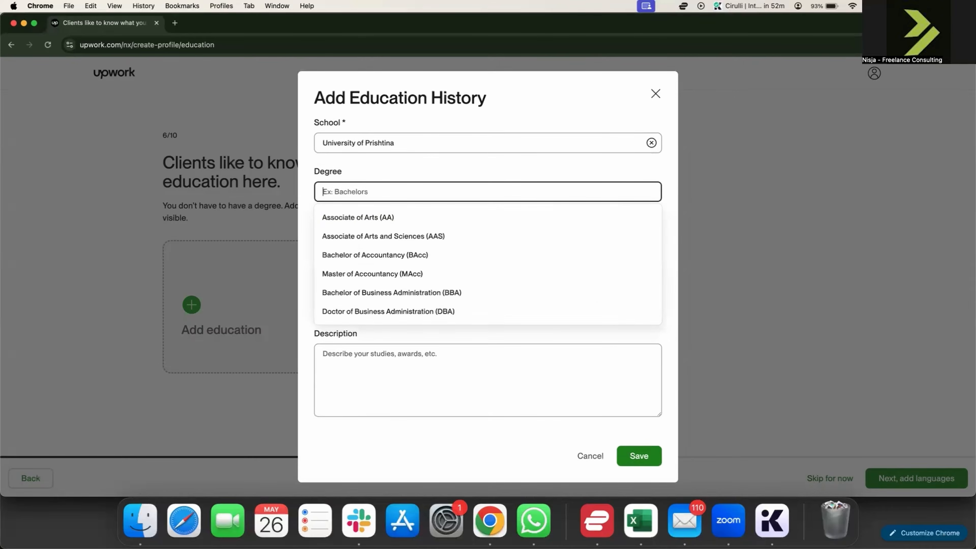
{"action": "type", "text": "A"}
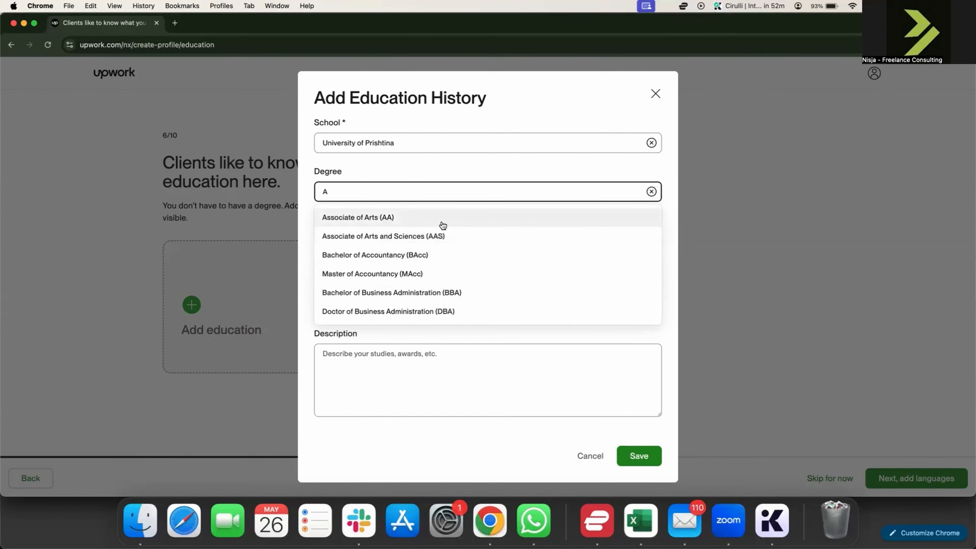
{"action": "left_click", "coordinate": [446, 237]}
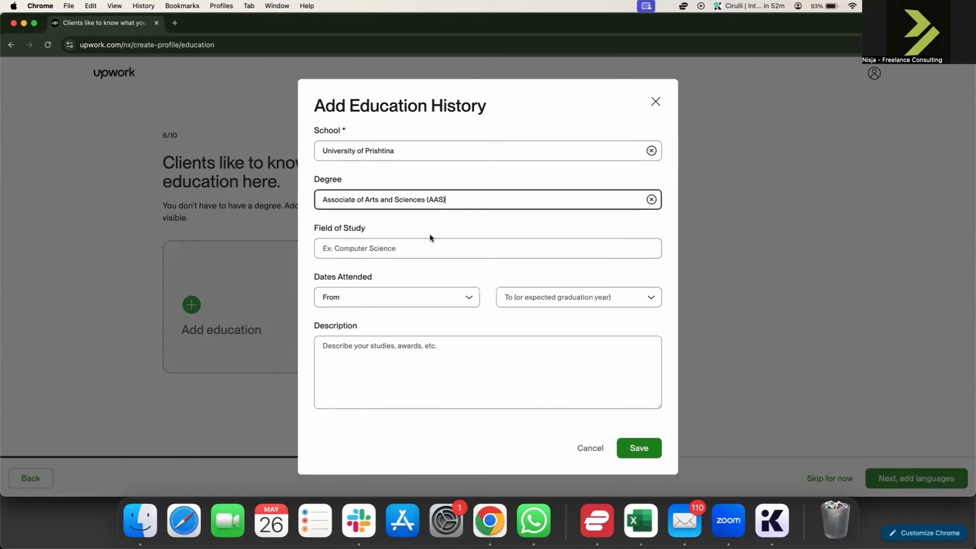
- Enter Management as the field of study for the University of Prishtina entry
{"action": "left_click", "coordinate": [378, 244]}
{"action": "left_click_drag", "start_coordinate": [317, 227], "coordinate": [376, 223]}
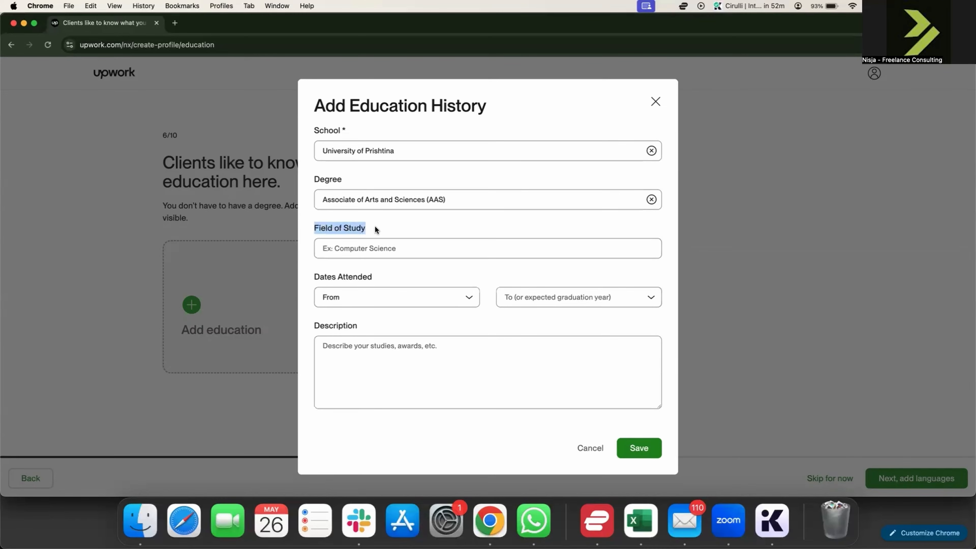
{"action": "left_click", "coordinate": [374, 225]}
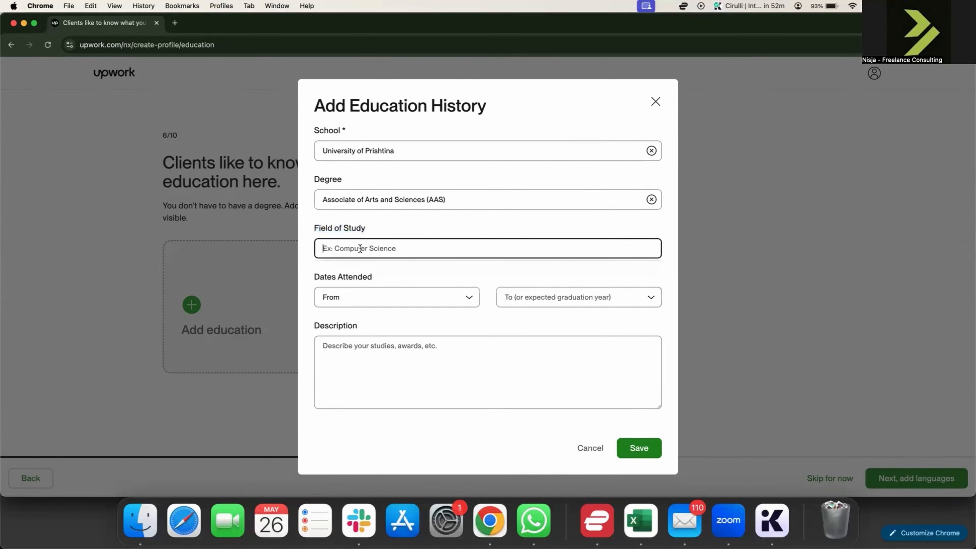
{"action": "type", "text": "Management"}
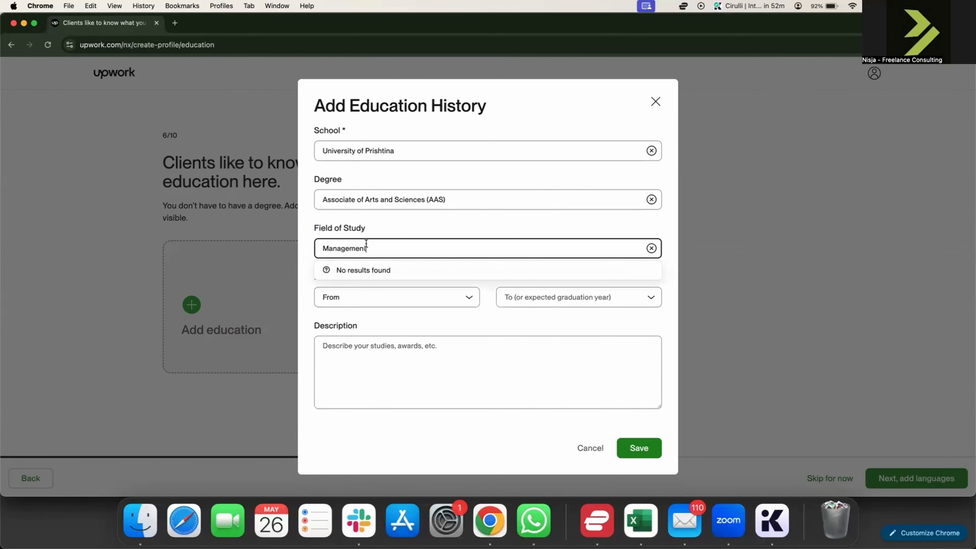
{"action": "left_click", "coordinate": [391, 231]}
- Set the attendance dates from 2020 to 2024, and save the education entry to proceed to languages
{"action": "left_click", "coordinate": [360, 300]}
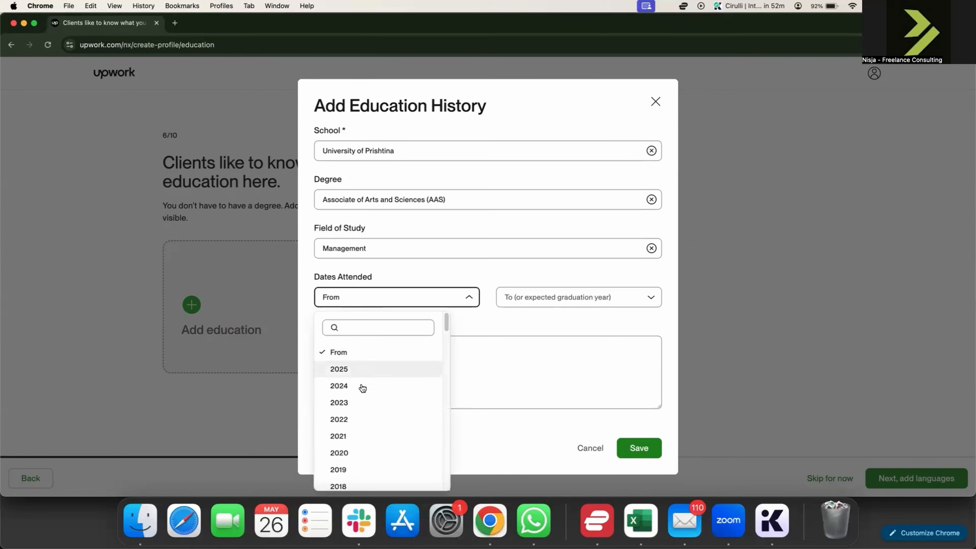
{"action": "left_click", "coordinate": [359, 452]}
{"action": "left_click", "coordinate": [563, 284]}
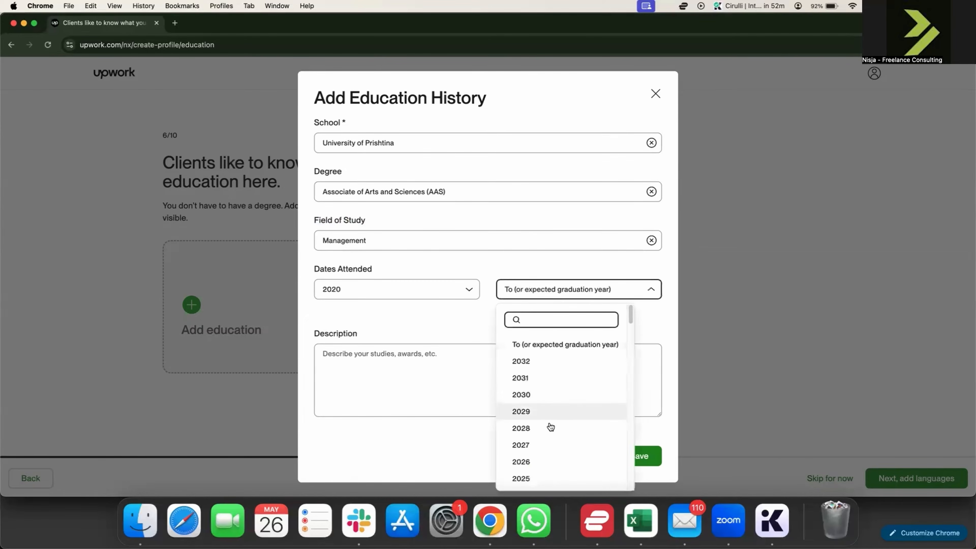
{"action": "scroll", "coordinate": [538, 442], "scroll_direction": "down", "scroll_amount": 3}
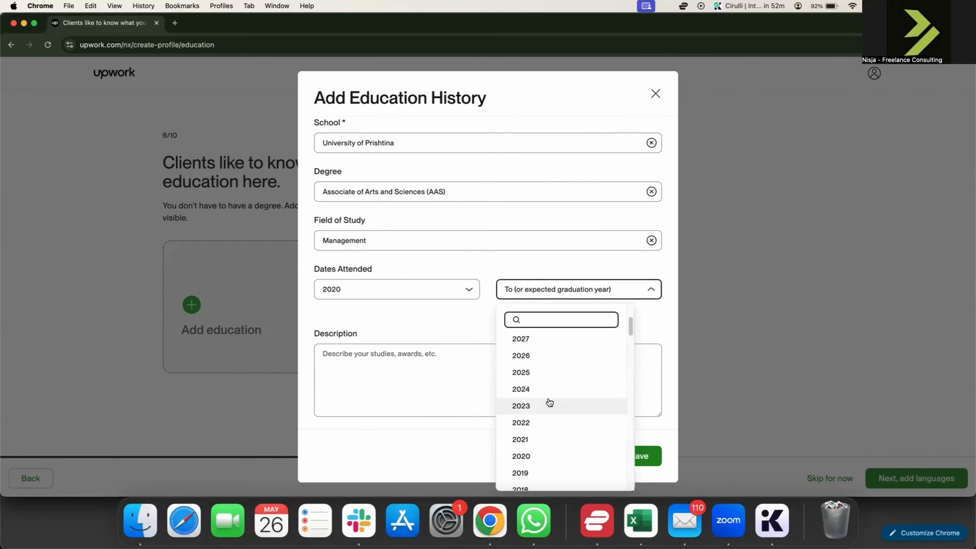
{"action": "left_click", "coordinate": [550, 389]}
{"action": "left_click", "coordinate": [644, 455]}
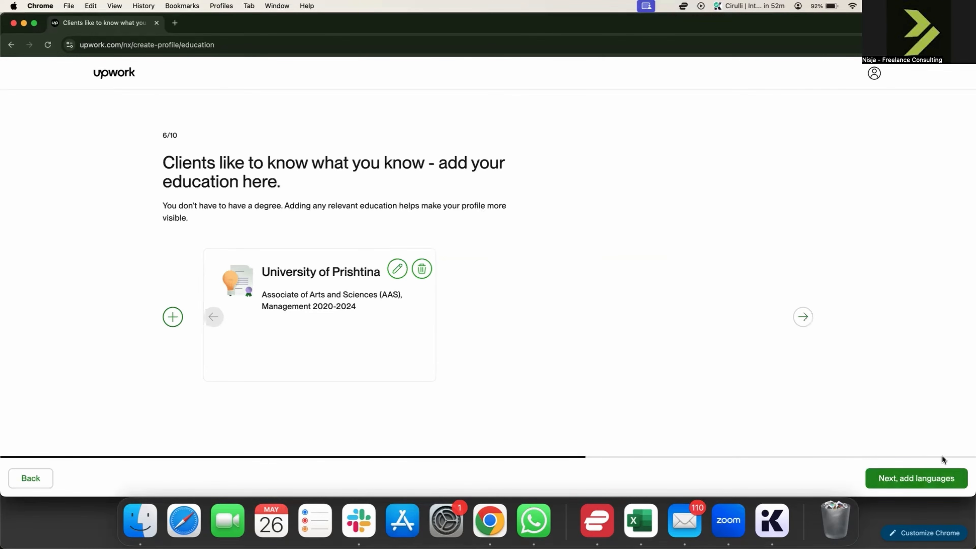
{"action": "left_click", "coordinate": [921, 488]}
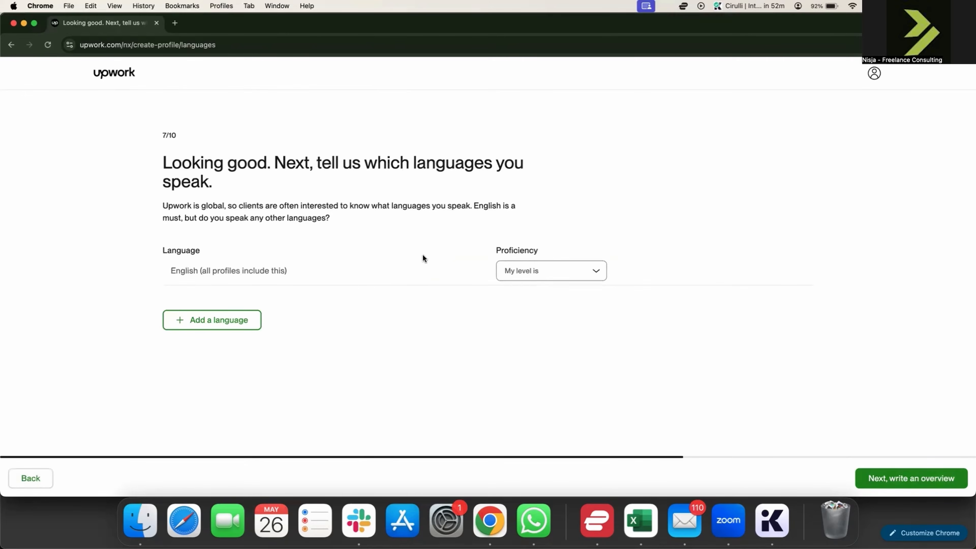
- Set English proficiency to Fluent and add Albanian as Native or Bilingual, proceeding to the profile overview
{"action": "left_click", "coordinate": [558, 273]}
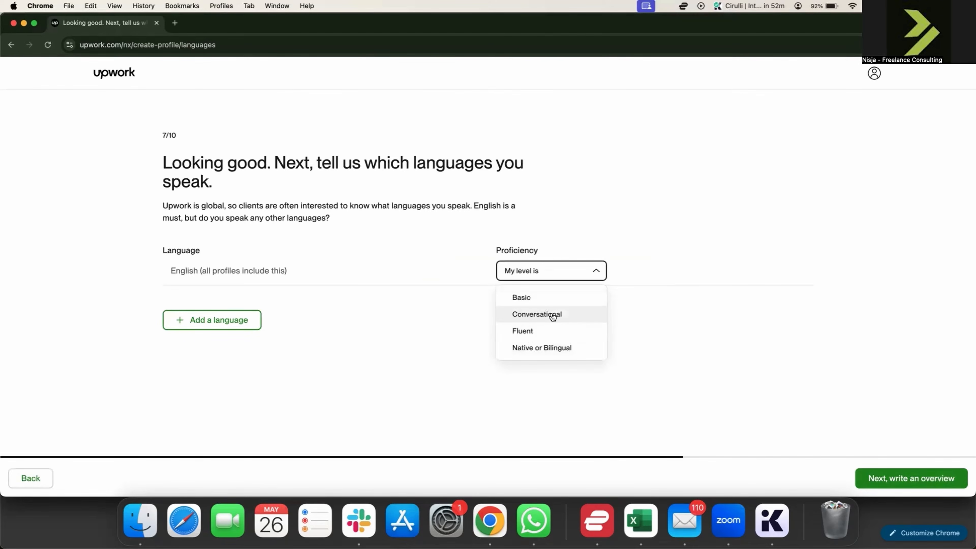
{"action": "left_click", "coordinate": [538, 331]}
{"action": "left_click", "coordinate": [212, 319]}
{"action": "left_click", "coordinate": [210, 304]}
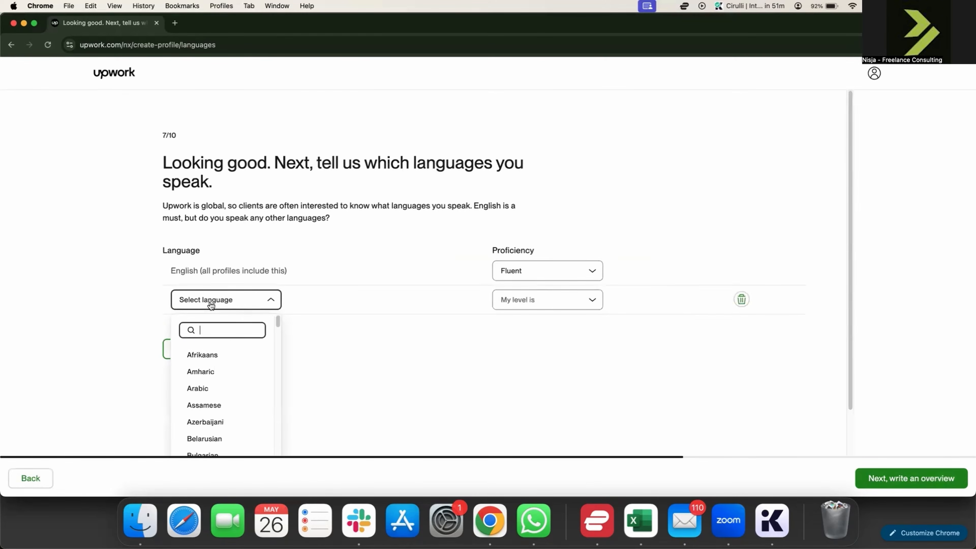
{"action": "type", "text": "alb"}
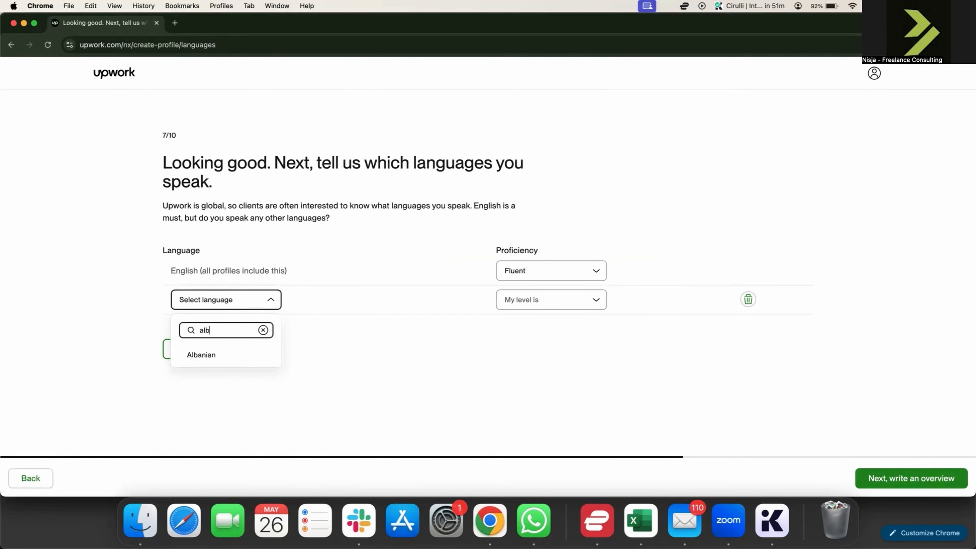
{"action": "left_click", "coordinate": [206, 356]}
{"action": "left_click", "coordinate": [529, 300]}
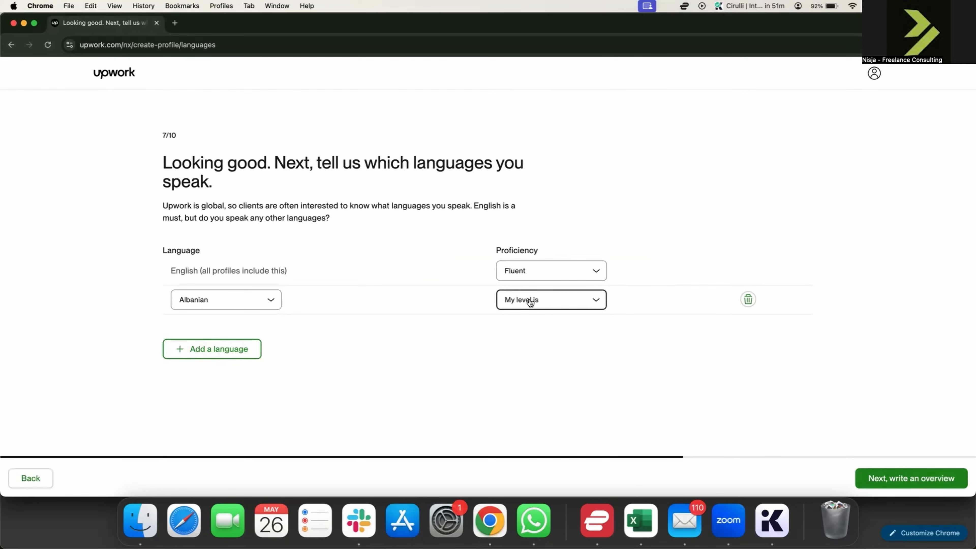
{"action": "left_click", "coordinate": [548, 379]}
{"action": "left_click", "coordinate": [920, 474]}
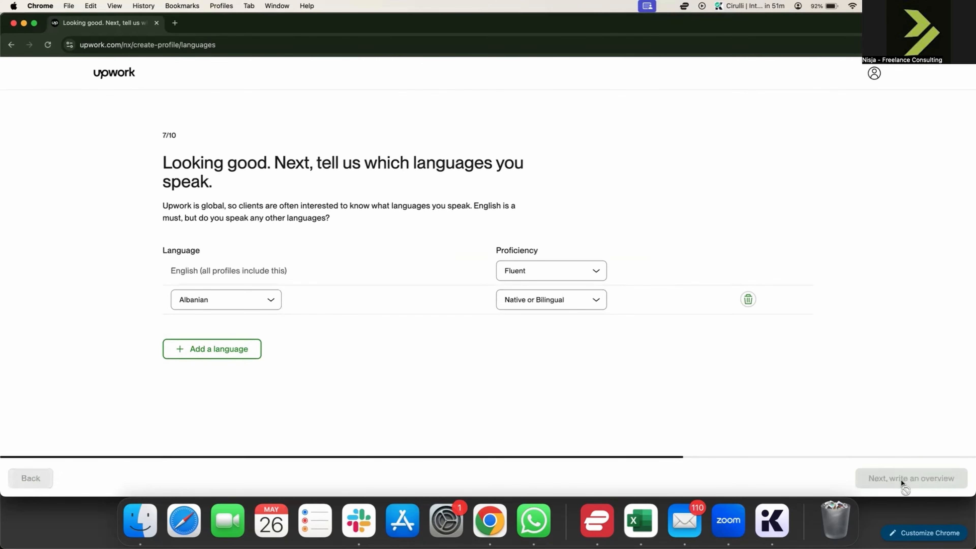
- Open chatgpt.com in a new browser tab for help with writing the profile bio
{"action": "left_click", "coordinate": [387, 258]}
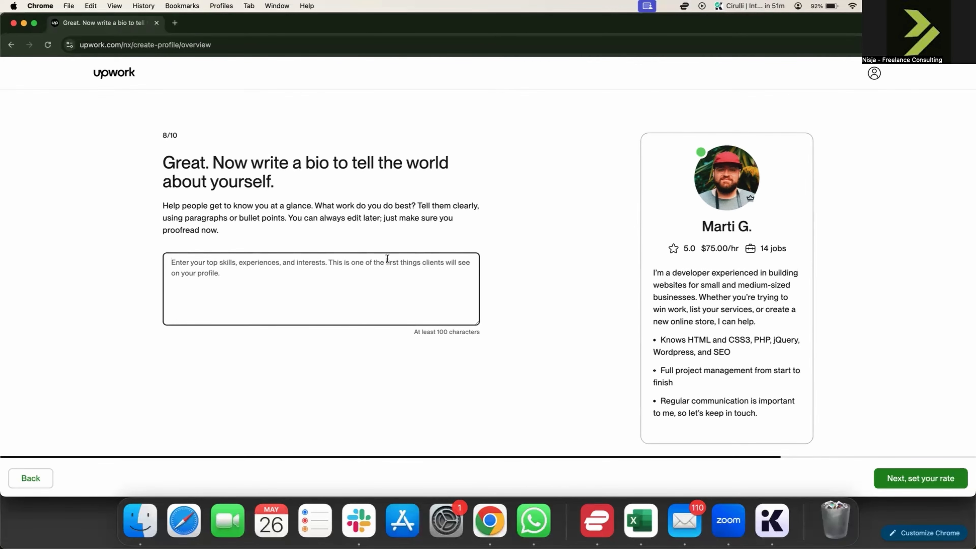
{"action": "left_click", "coordinate": [175, 24]}
{"action": "type", "text": "chatgpt.com"}
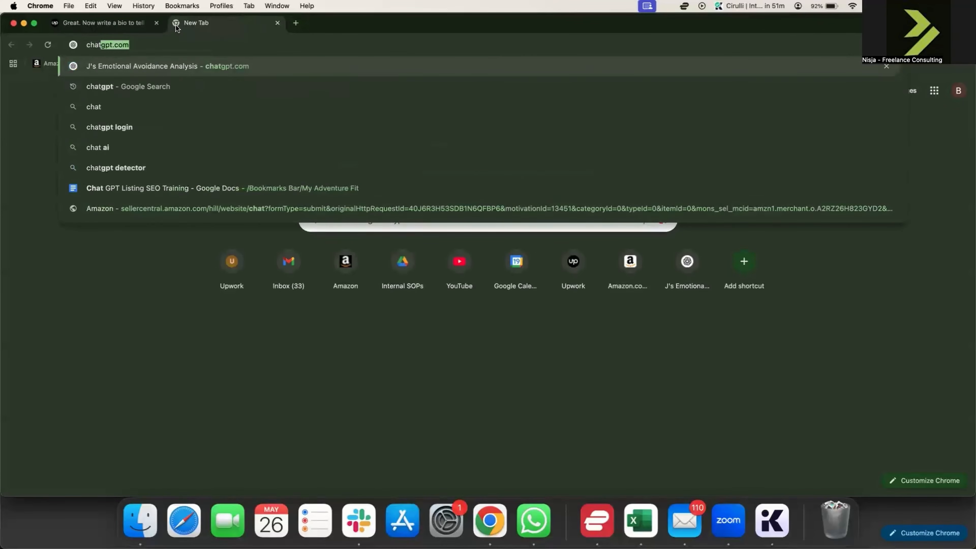
{"action": "key", "text": "Return"}
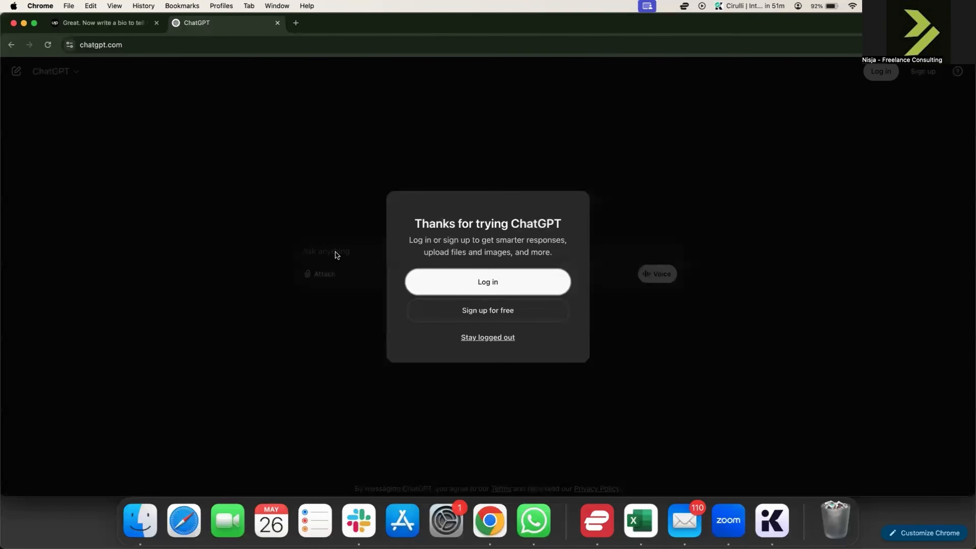
- Stay logged out and ask ChatGPT for an Upwork summary for a senior project manager skilled in agile management, meeting deadlines, client communication
{"action": "left_click", "coordinate": [465, 340]}
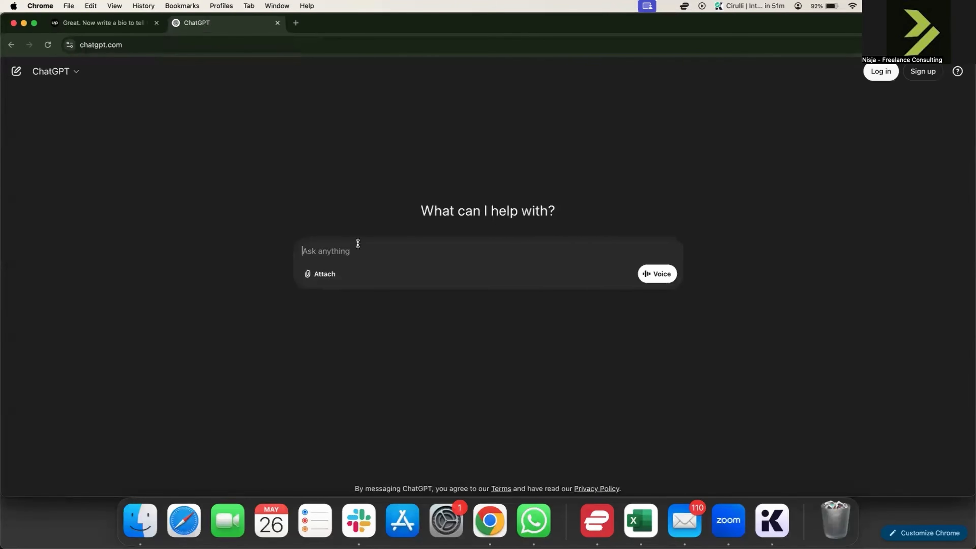
{"action": "type", "text": "write a "}
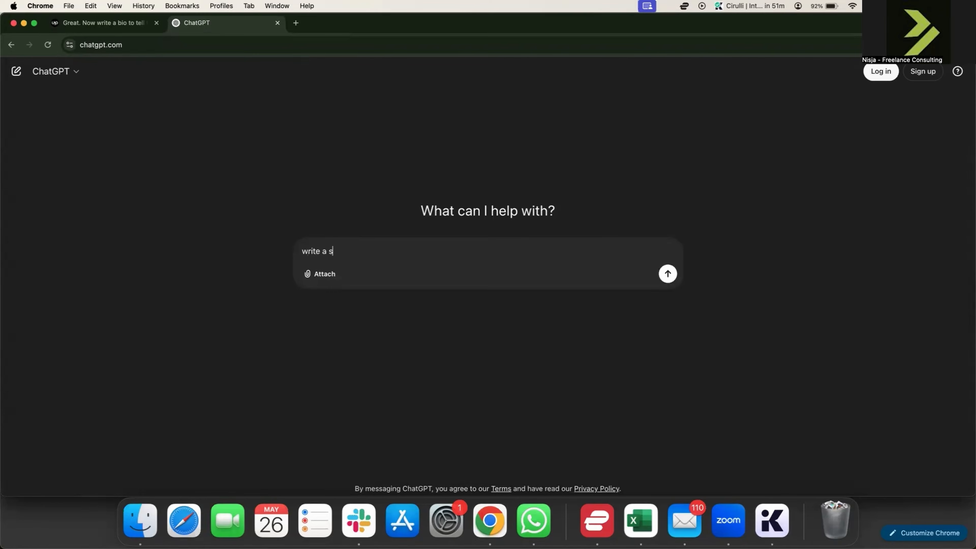
{"action": "type", "text": "n upwork summary for me"}
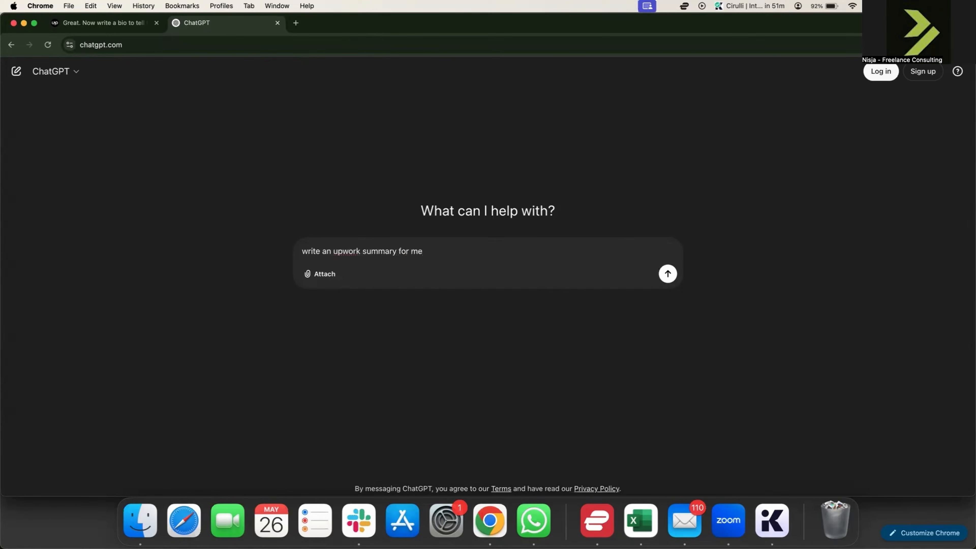
{"action": "type", "text": ", I'm a senior project m"}
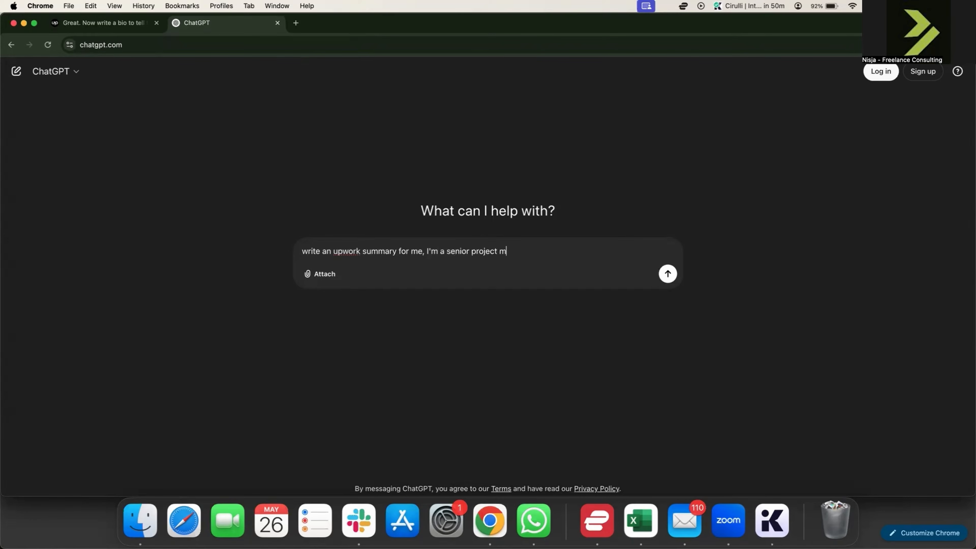
{"action": "type", "text": "anager, skilled in agile management"}
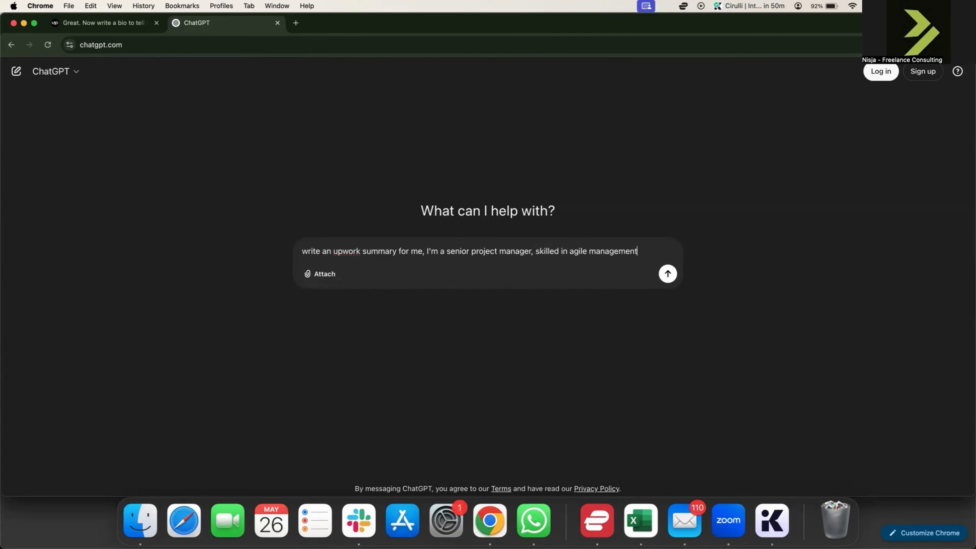
{"action": "type", "text": ", meeting deadli"}
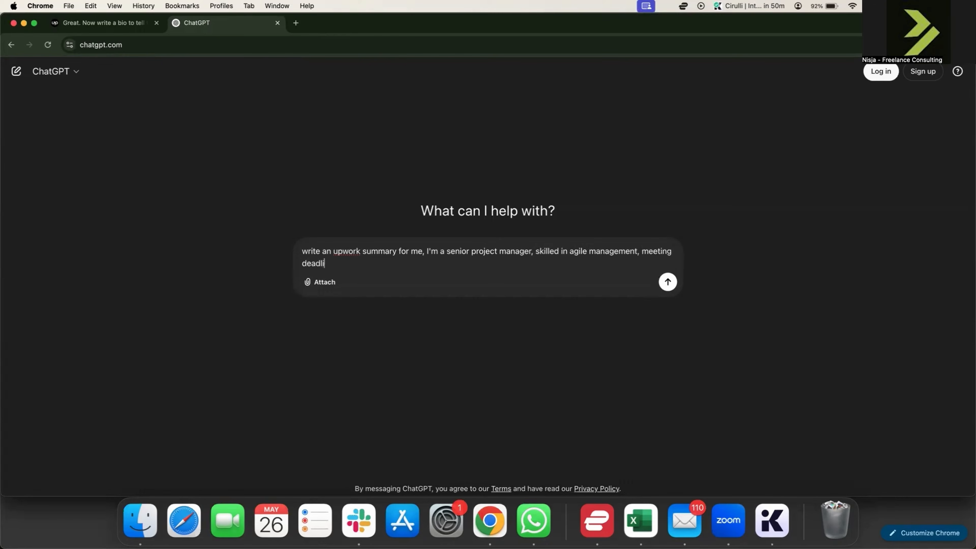
{"action": "type", "text": "nes, client communication"}
{"action": "key", "text": "Return"}
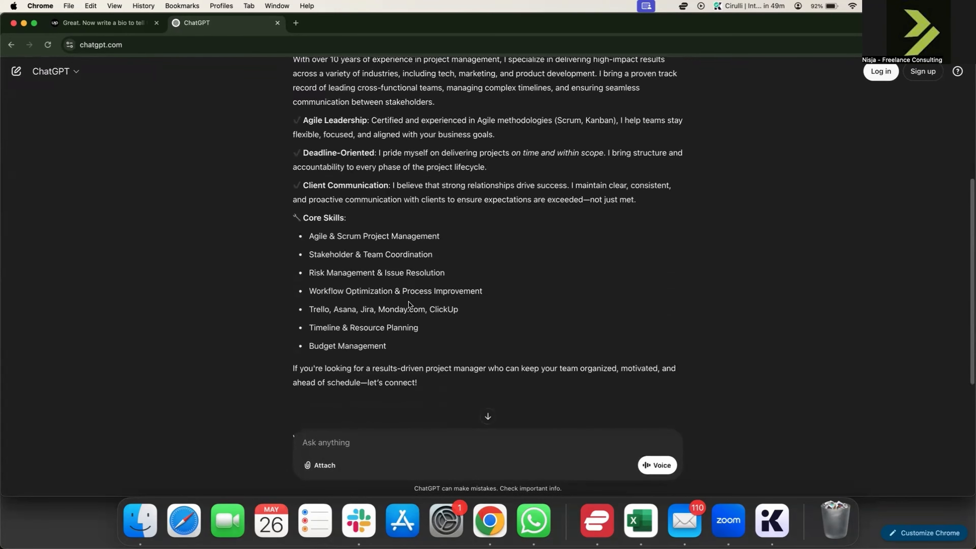
- Copy the generated summary from "With over 10 years" through "let's connect!" and paste it into the Upwork bio
{"action": "scroll", "coordinate": [437, 353], "scroll_direction": "up", "scroll_amount": 3}
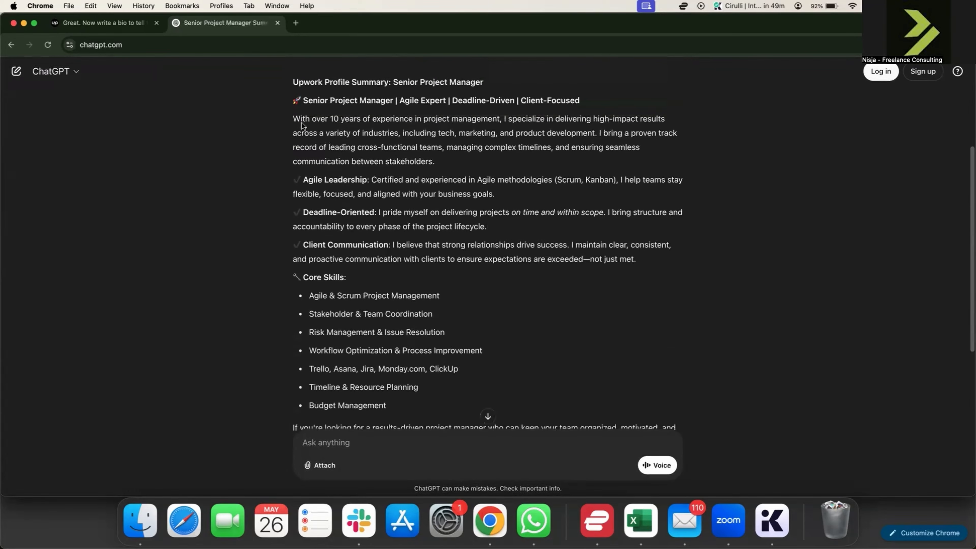
{"action": "left_click_drag", "start_coordinate": [293, 120], "coordinate": [433, 284]}
{"action": "key", "text": "super+c"}
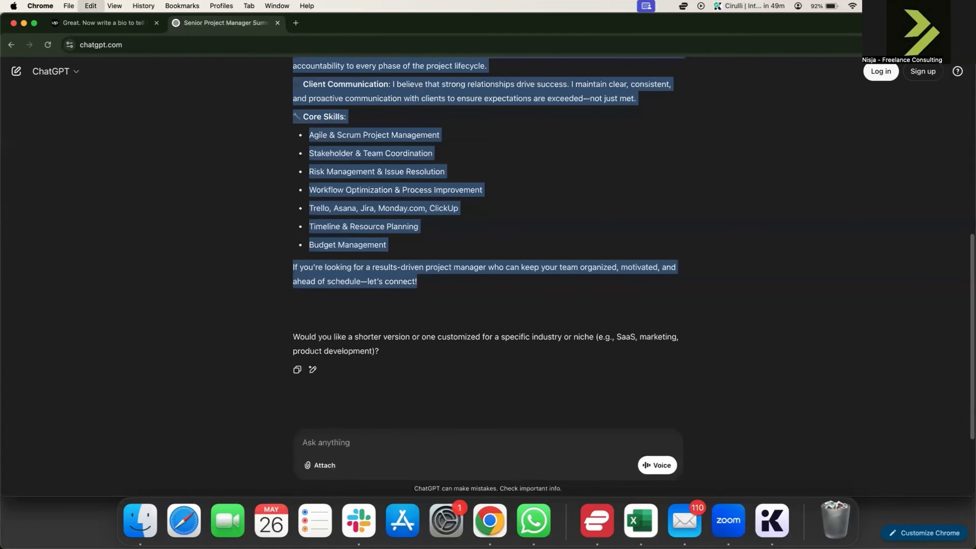
{"action": "left_click", "coordinate": [76, 24]}
{"action": "left_click", "coordinate": [257, 290]}
{"action": "key", "text": "super+v"}
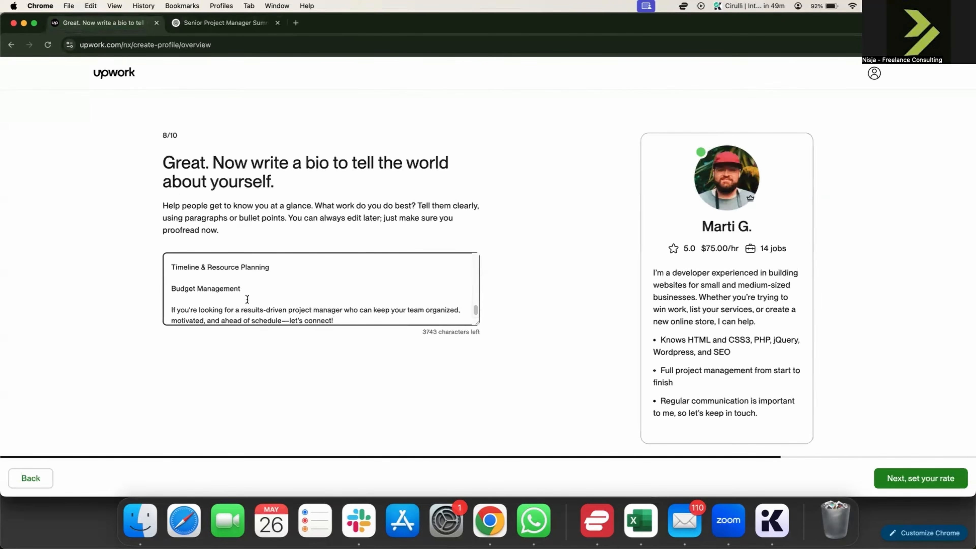
- In the bio, replace the dash before "let's connect!" with a comma and change the years of experience to 8
{"action": "left_click", "coordinate": [288, 316]}
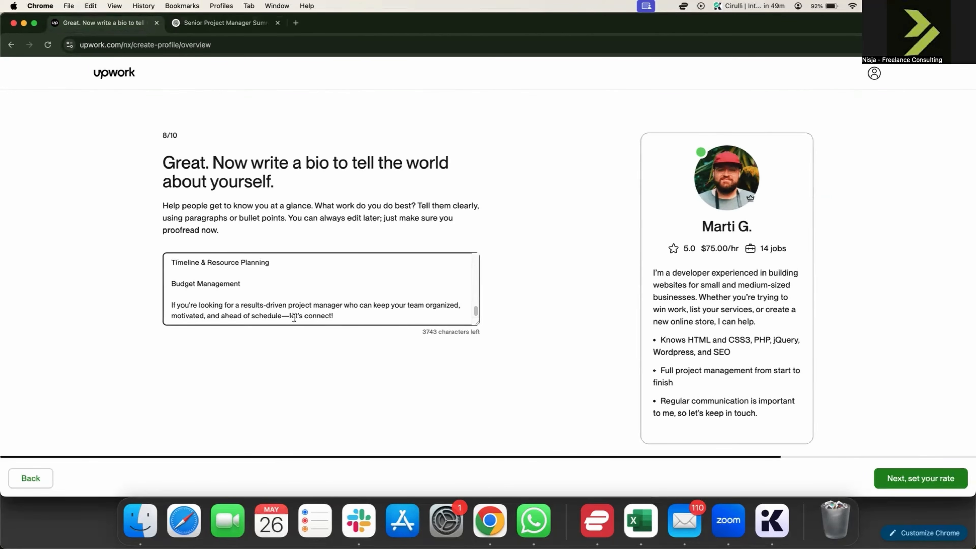
{"action": "key", "text": "BackSpace"}
{"action": "type", "text": ","}
{"action": "scroll", "coordinate": [268, 278], "scroll_direction": "up", "scroll_amount": 10}
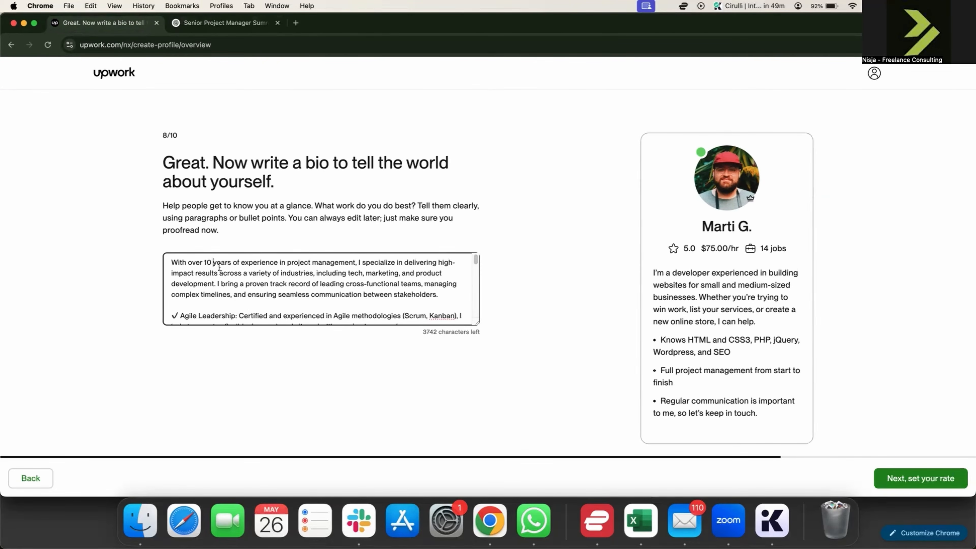
{"action": "key", "text": "BackSpace"}
{"action": "key", "text": "BackSpace"}
{"action": "key", "text": "BackSpace"}
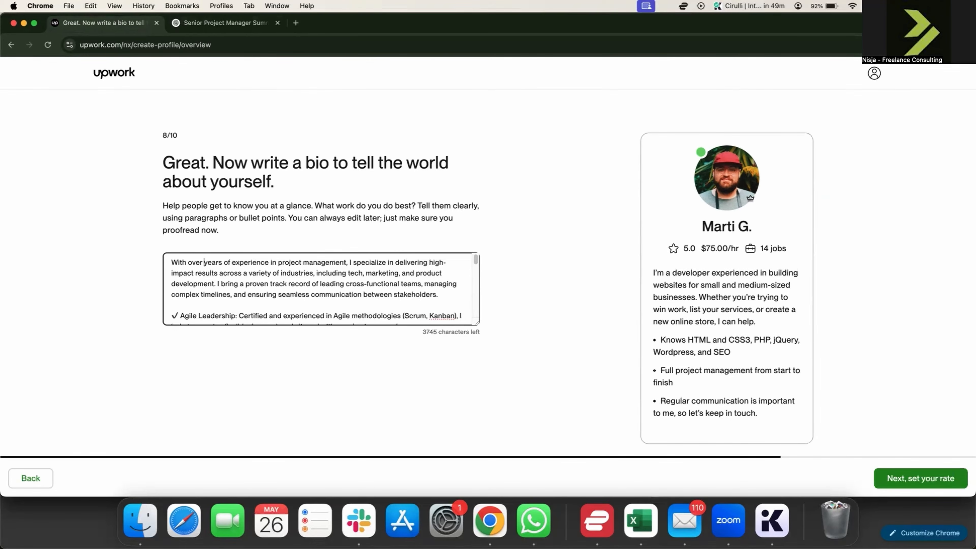
{"action": "type", "text": "8"}
- Replace the dash after "exceeded" in the bio's Client Communication paragraph with a comma, and proceed to the hourly rate
{"action": "scroll", "coordinate": [268, 276], "scroll_direction": "down", "scroll_amount": 4}
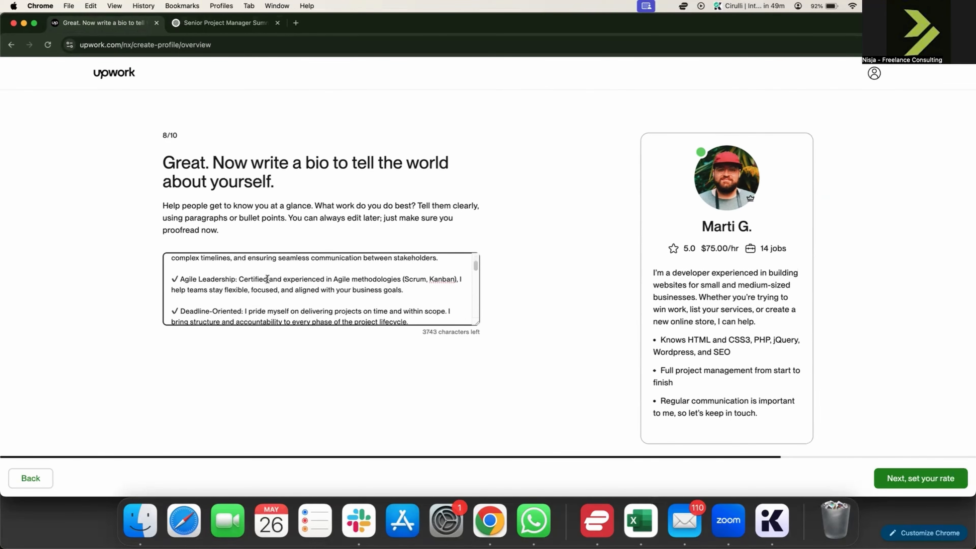
{"action": "scroll", "coordinate": [268, 279], "scroll_direction": "down", "scroll_amount": 8}
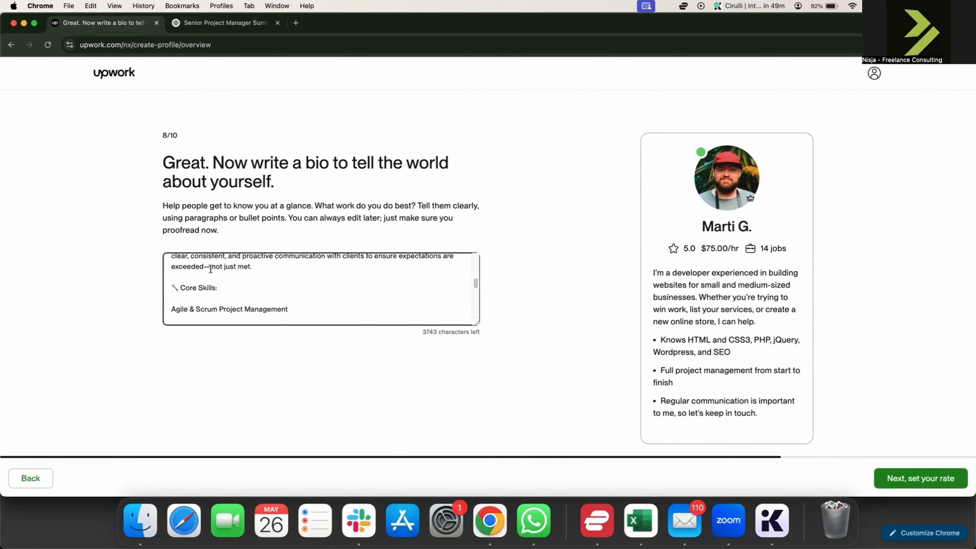
{"action": "left_click", "coordinate": [211, 268]}
{"action": "key", "text": "BackSpace"}
{"action": "key", "text": "BackSpace"}
{"action": "type", "text": "d,"}
{"action": "scroll", "coordinate": [216, 279], "scroll_direction": "down", "scroll_amount": 10}
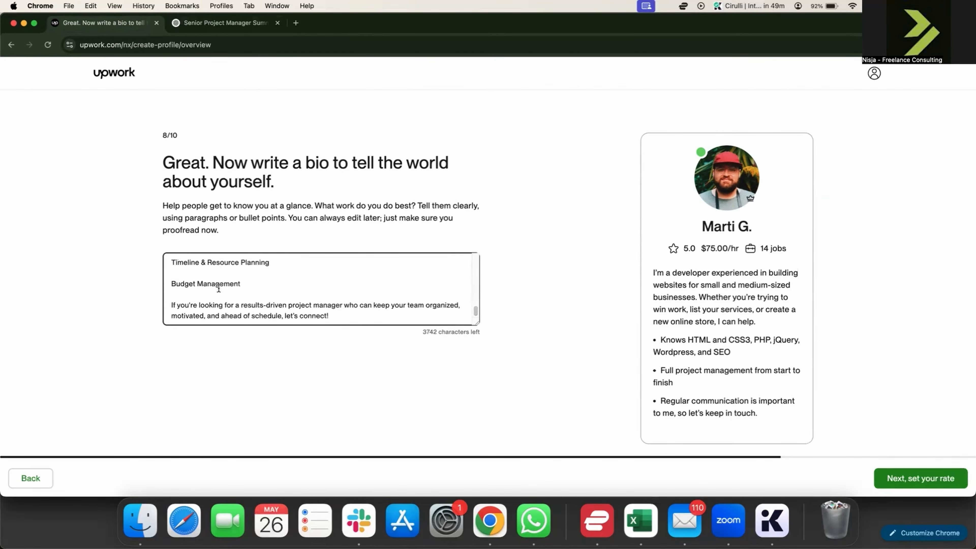
{"action": "left_click", "coordinate": [937, 479]}
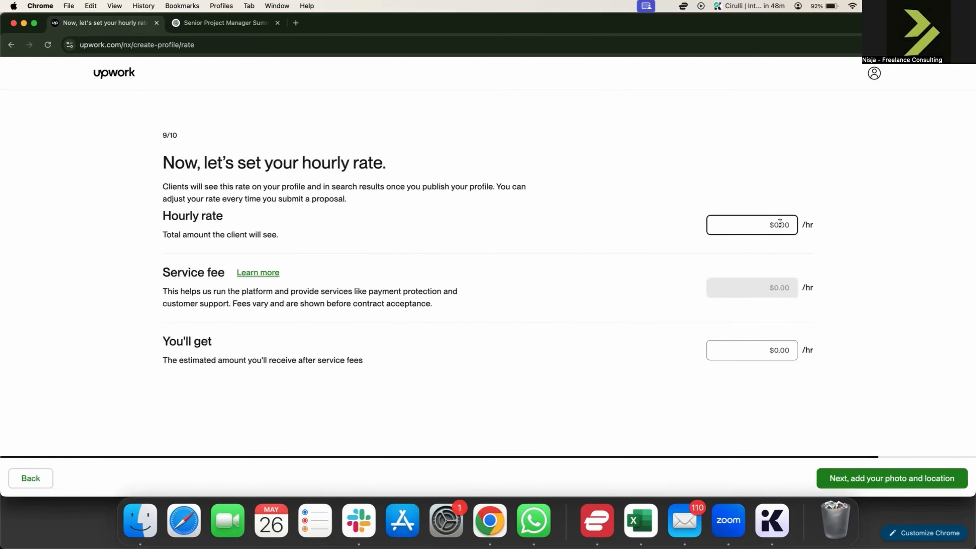
- Set the hourly rate to $15.00 and proceed to the photo and location details
{"action": "type", "text": "3"}
{"action": "type", "text": "15"}
{"action": "left_click", "coordinate": [890, 279]}
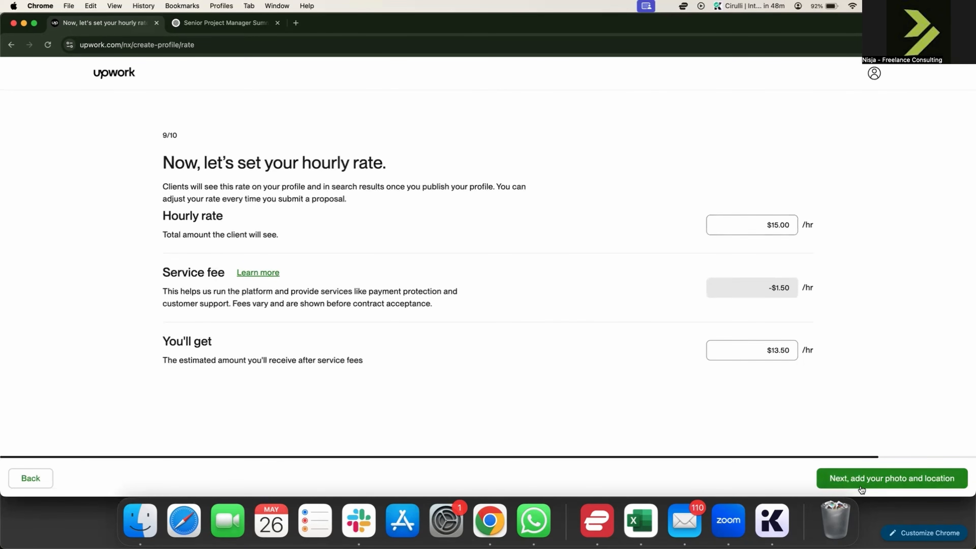
{"action": "left_click", "coordinate": [888, 485]}
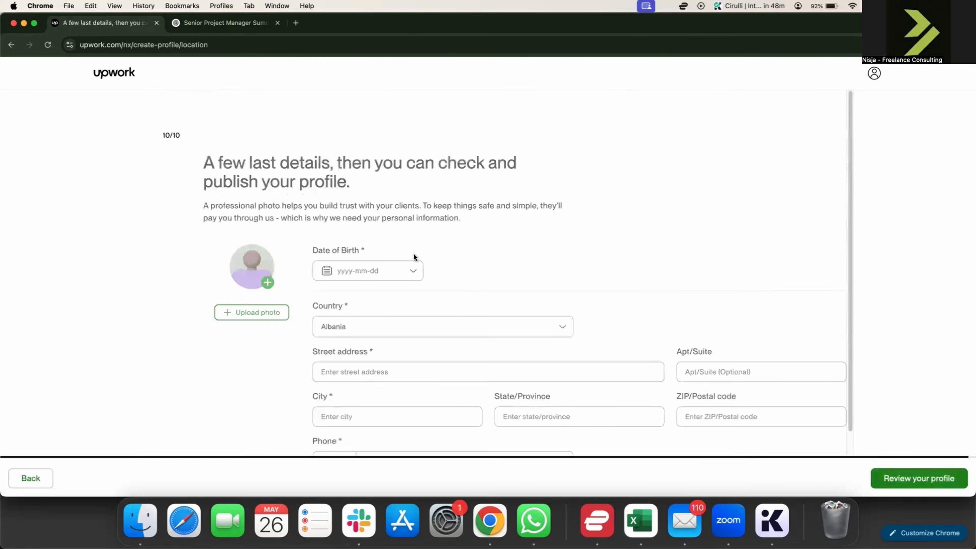
- Upload the portrait image from the Downloads folder and attach it as the profile photo
{"action": "scroll", "coordinate": [374, 253], "scroll_direction": "down", "scroll_amount": 1}
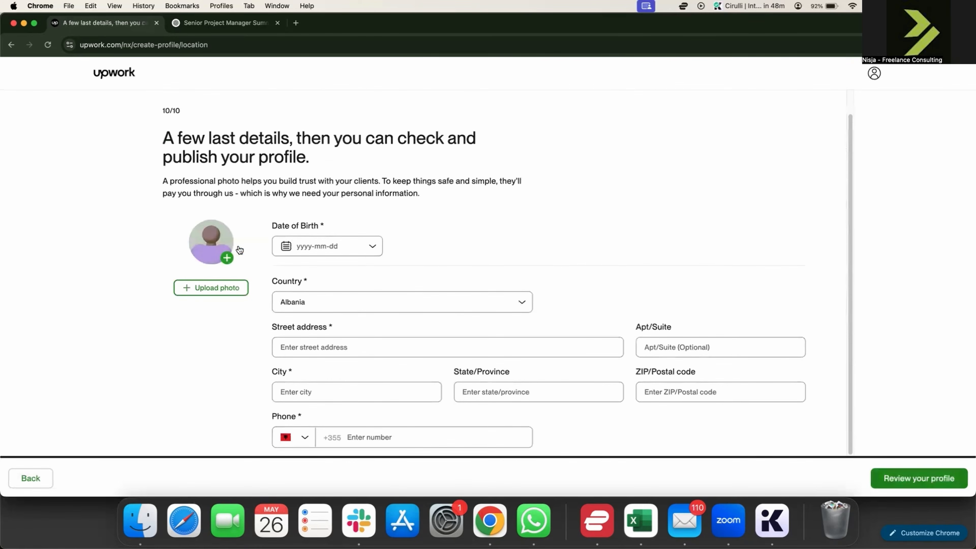
{"action": "left_click", "coordinate": [212, 251]}
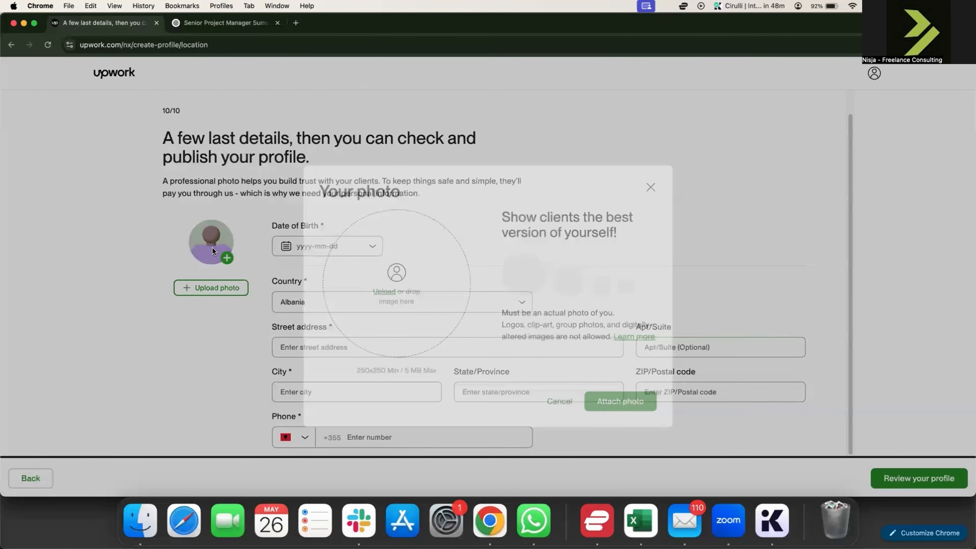
{"action": "left_click", "coordinate": [392, 313]}
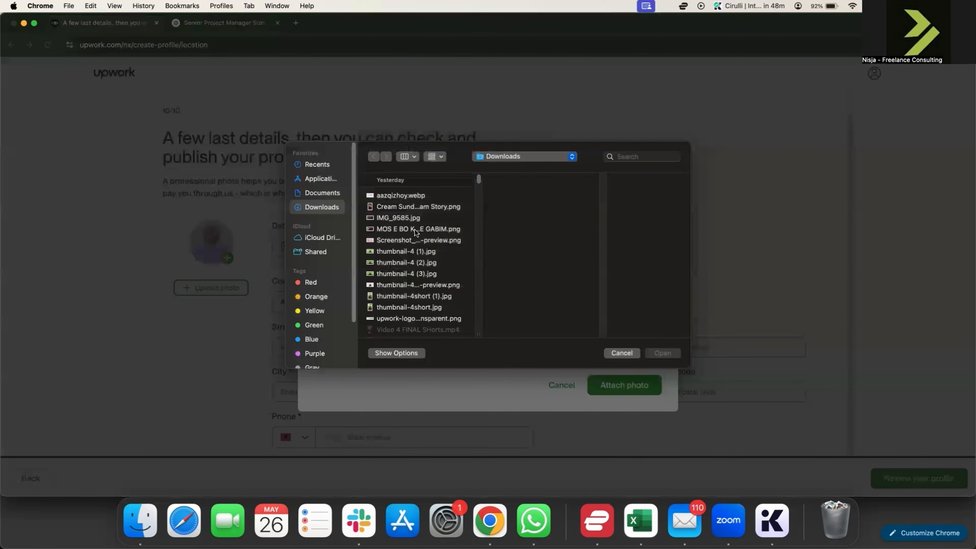
{"action": "scroll", "coordinate": [419, 231], "scroll_direction": "down", "scroll_amount": 2}
{"action": "left_click", "coordinate": [418, 240]}
{"action": "left_click", "coordinate": [661, 353]}
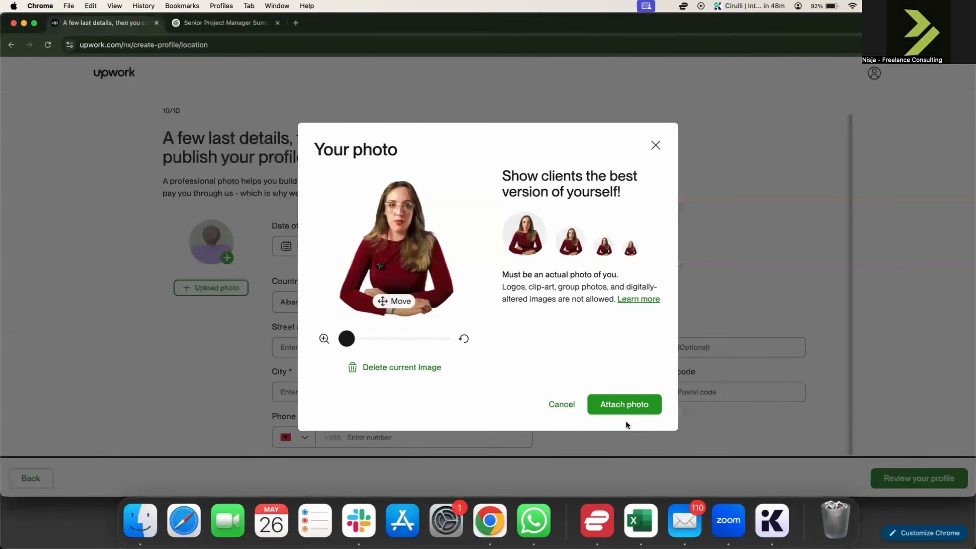
{"action": "left_click", "coordinate": [628, 404]}
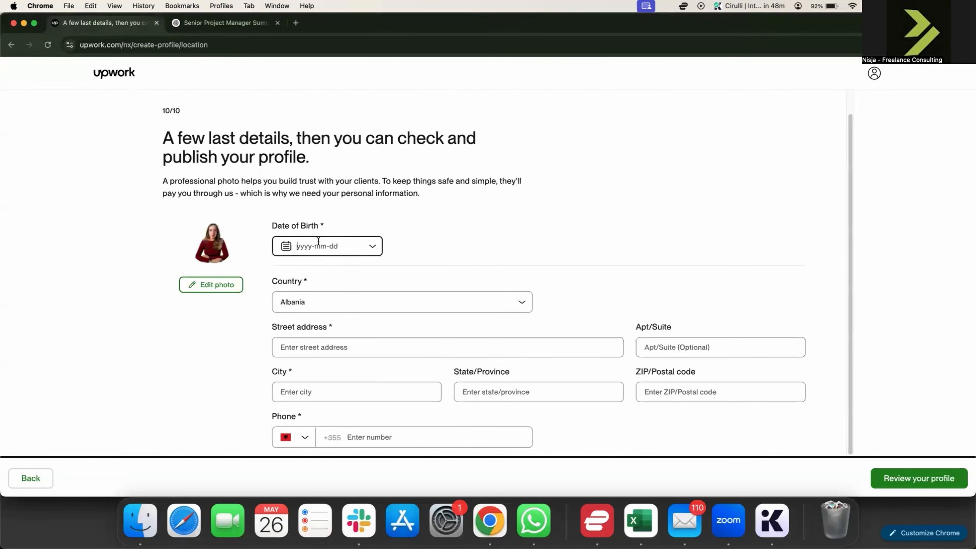
- Set the freelancer's date of birth using the calendar's year, month and day selection
{"action": "left_click", "coordinate": [370, 246]}
{"action": "left_click", "coordinate": [357, 275]}
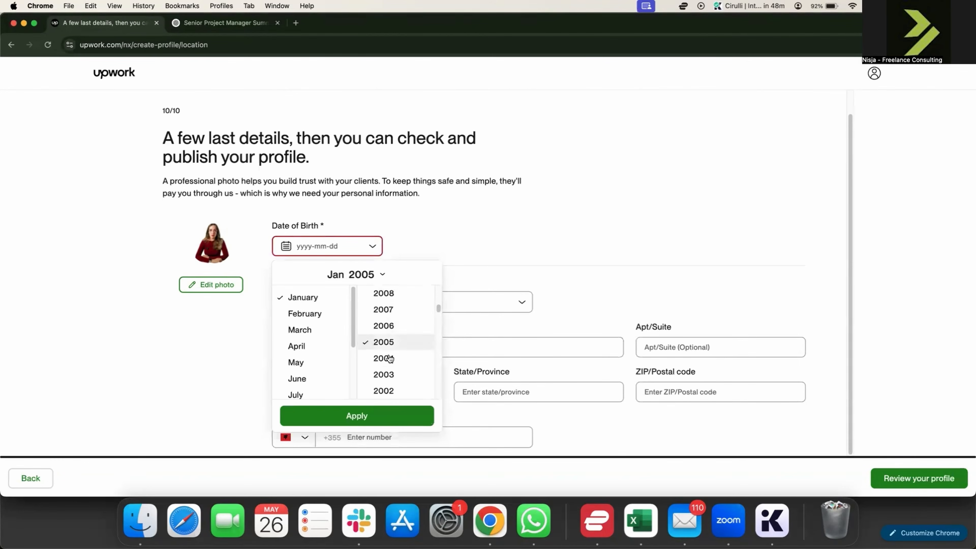
{"action": "scroll", "coordinate": [388, 357], "scroll_direction": "down", "scroll_amount": 5}
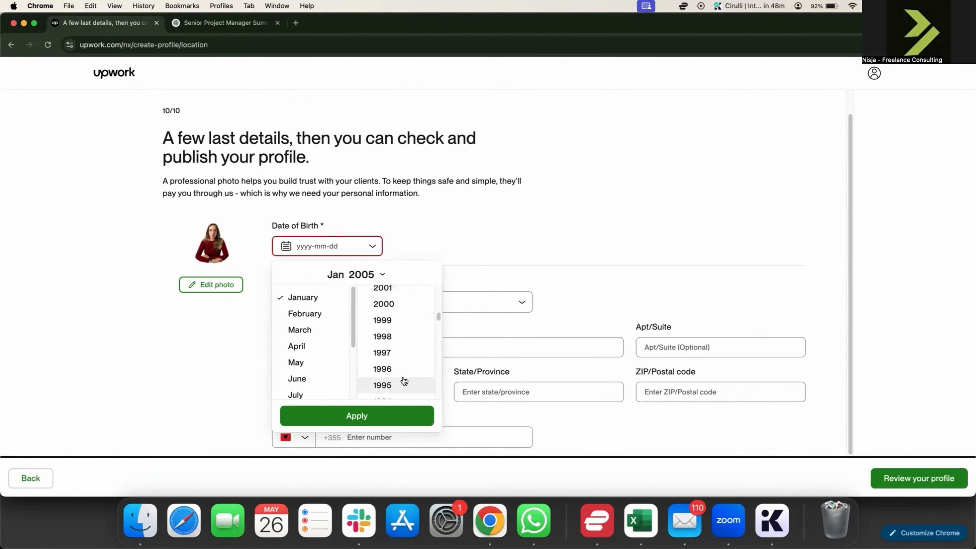
{"action": "left_click", "coordinate": [392, 367]}
{"action": "scroll", "coordinate": [311, 359], "scroll_direction": "down", "scroll_amount": 3}
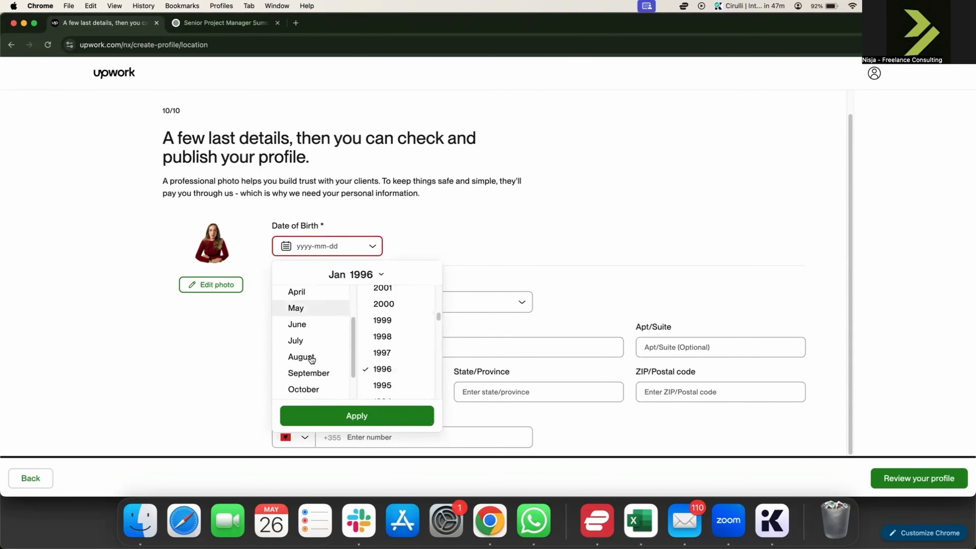
{"action": "left_click", "coordinate": [312, 389]}
{"action": "left_click", "coordinate": [356, 414]}
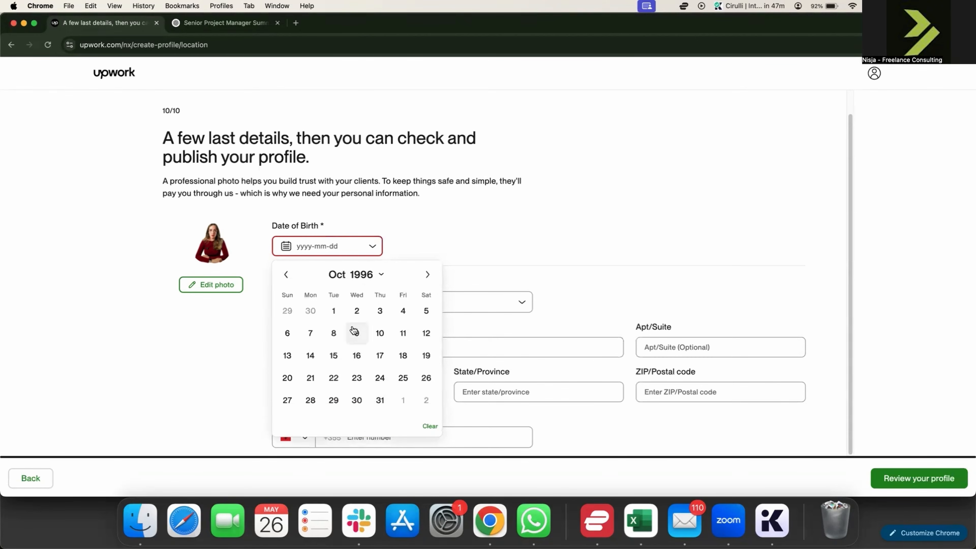
{"action": "left_click", "coordinate": [426, 311]}
- Keep the preselected country and enter the freelancer's street address
{"action": "left_click", "coordinate": [389, 309]}
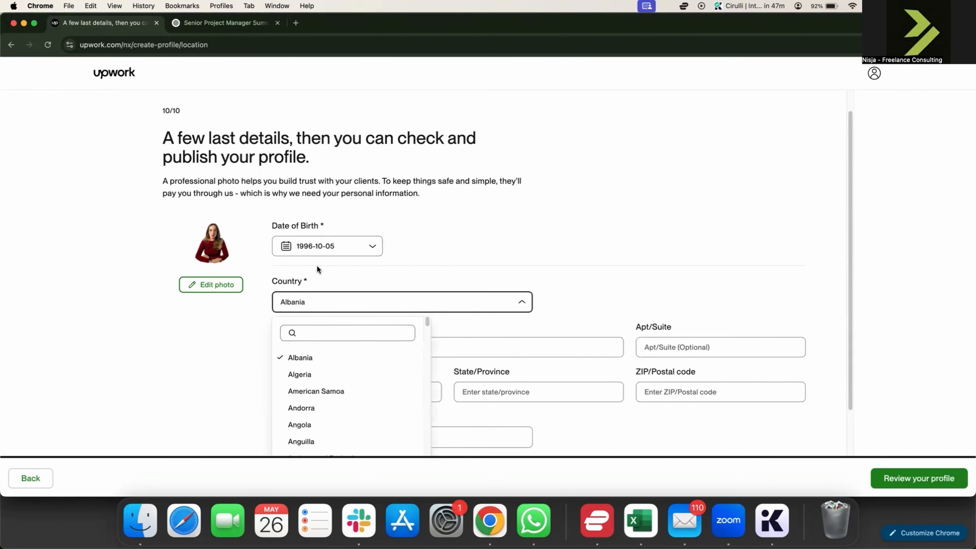
{"action": "left_click", "coordinate": [310, 276]}
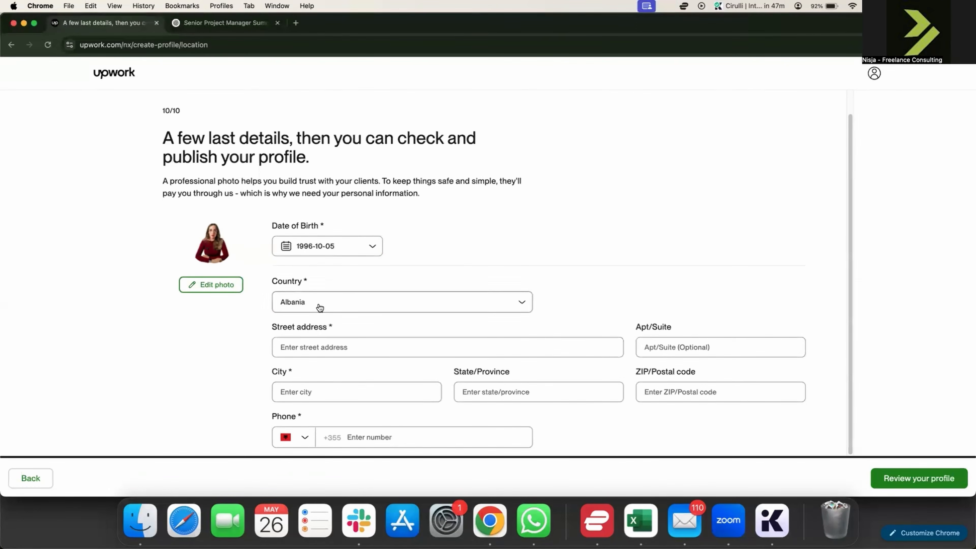
{"action": "left_click", "coordinate": [320, 338]}
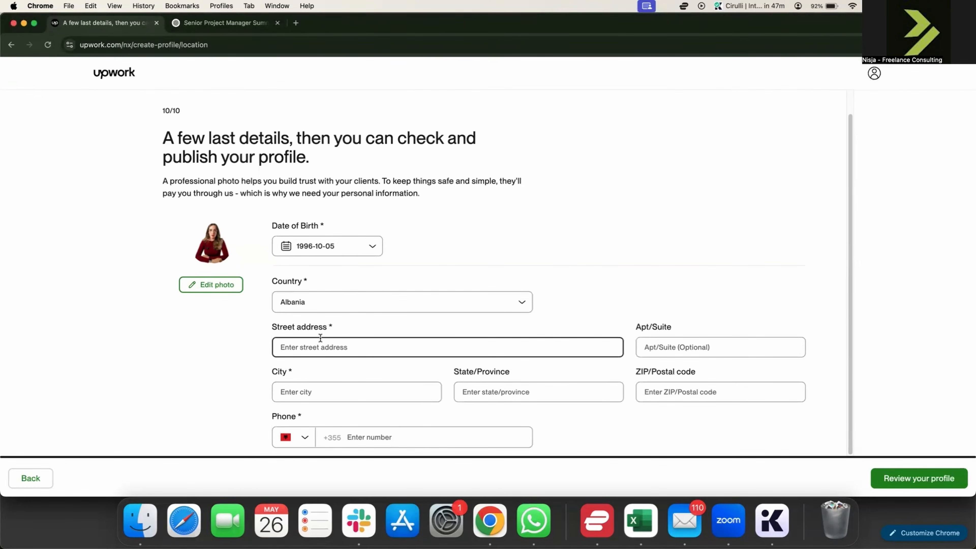
{"action": "type", "text": "Mu"}
{"action": "key", "text": "BackSpace"}
{"action": "key", "text": "BackSpace"}
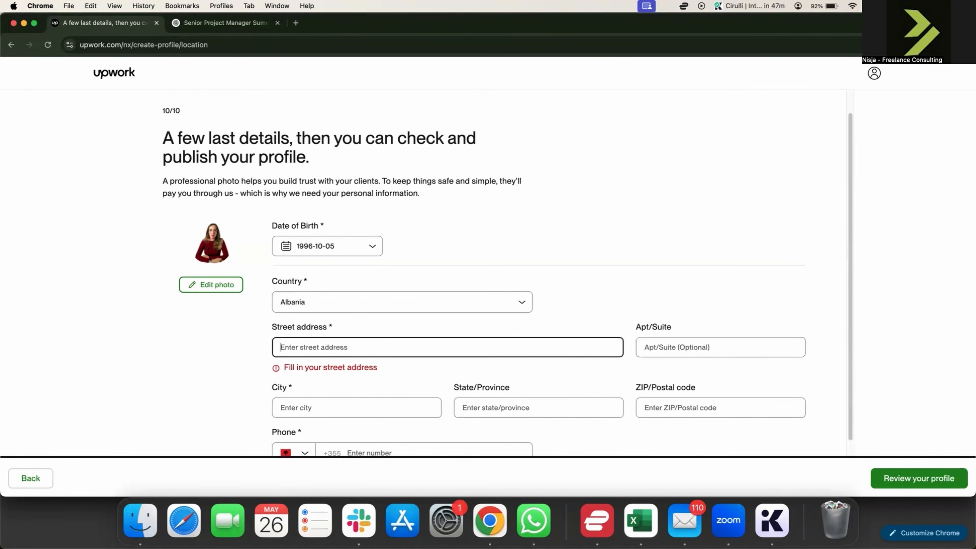
{"action": "type", "text": "Rruga "}
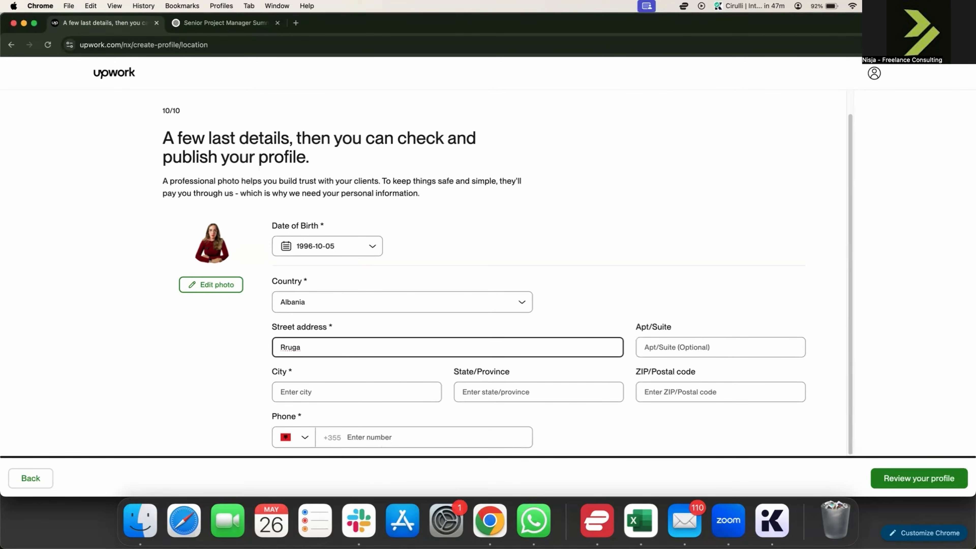
{"action": "type", "text": "B"}
- Choose the freelancer's city from the suggestions and enter the postal code
{"action": "left_click", "coordinate": [305, 392]}
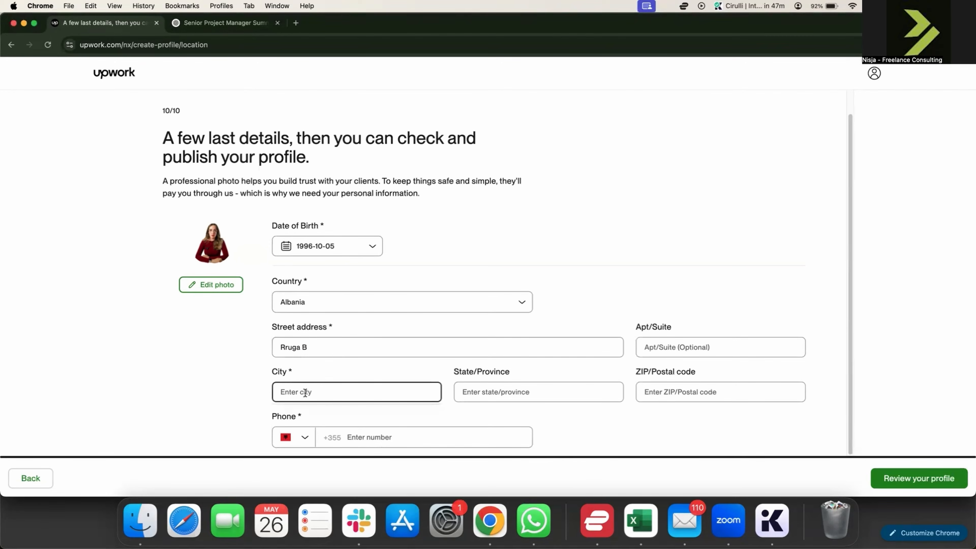
{"action": "type", "text": "Ti"}
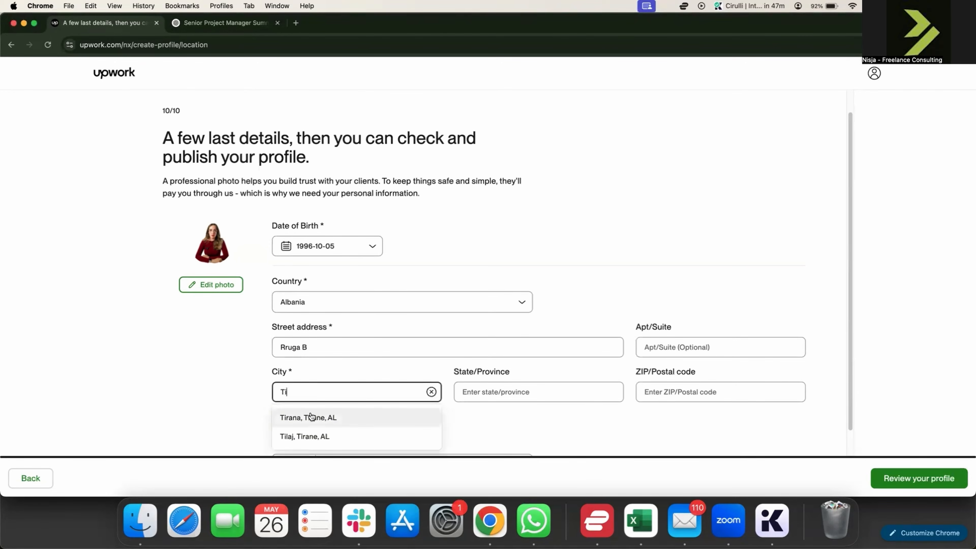
{"action": "left_click", "coordinate": [311, 415]}
{"action": "left_click", "coordinate": [732, 392]}
{"action": "type", "text": "1001"}
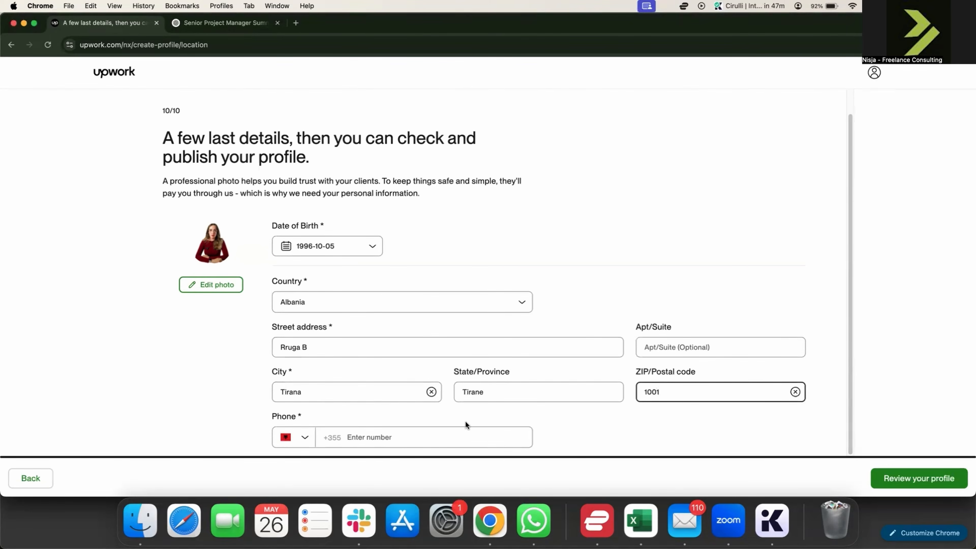
- Enter the freelancer's phone number and proceed to the profile review
{"action": "left_click", "coordinate": [381, 438]}
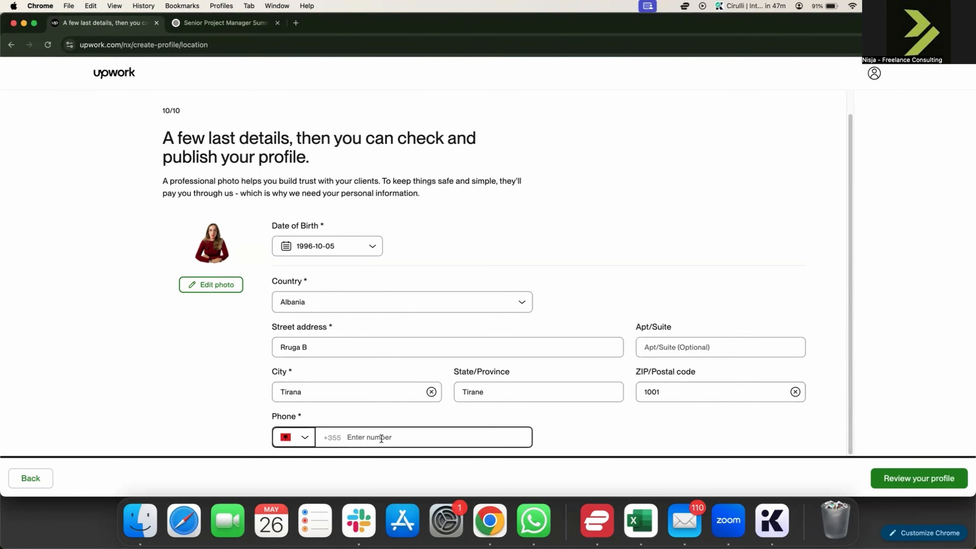
{"action": "type", "text": "49744240"}
{"action": "left_click", "coordinate": [910, 479]}
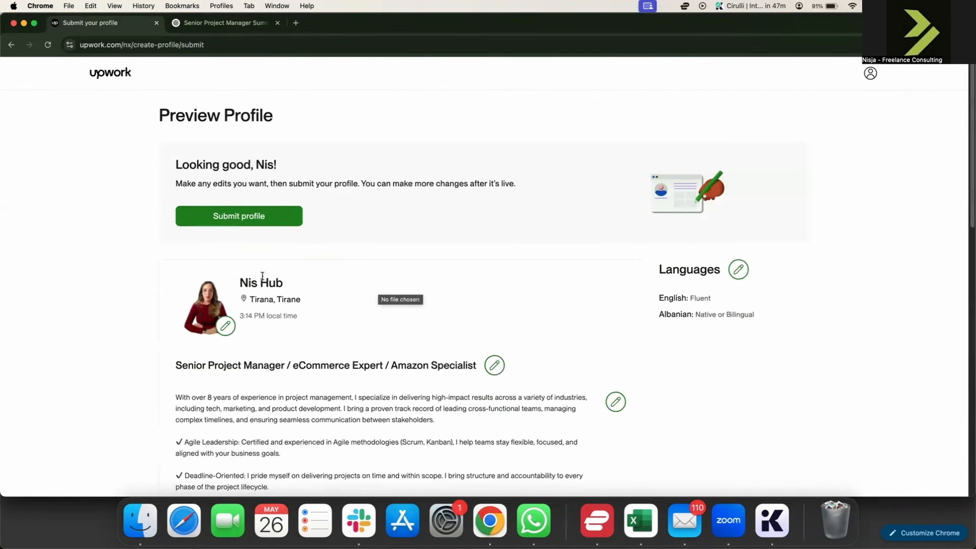
- Look through the whole profile preview and submit the profile
{"action": "scroll", "coordinate": [262, 273], "scroll_direction": "down", "scroll_amount": 15}
{"action": "scroll", "coordinate": [262, 274], "scroll_direction": "up", "scroll_amount": 15}
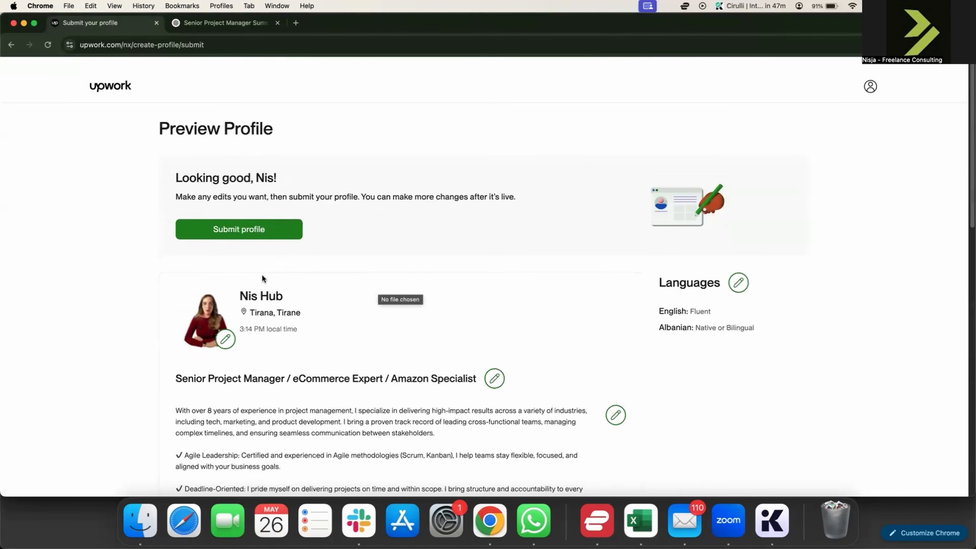
{"action": "left_click", "coordinate": [238, 217]}
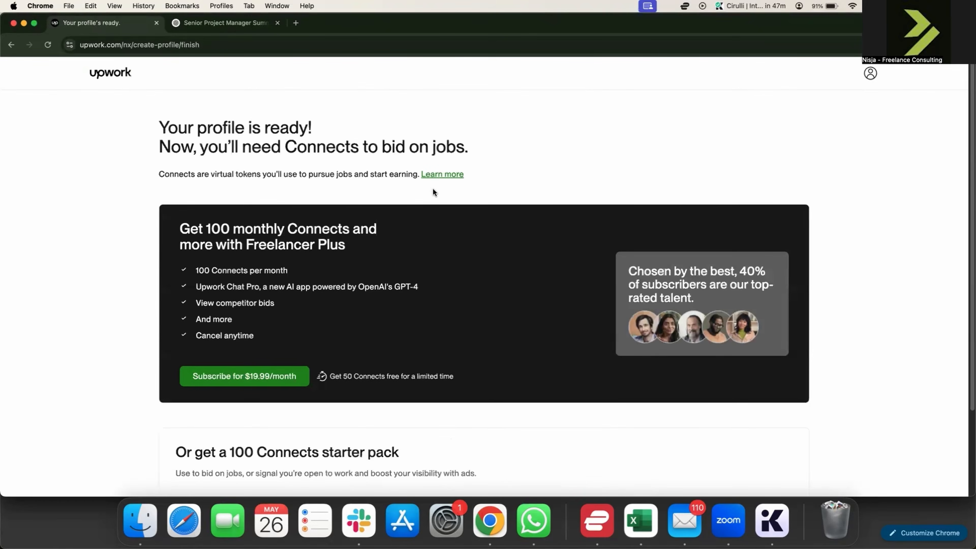